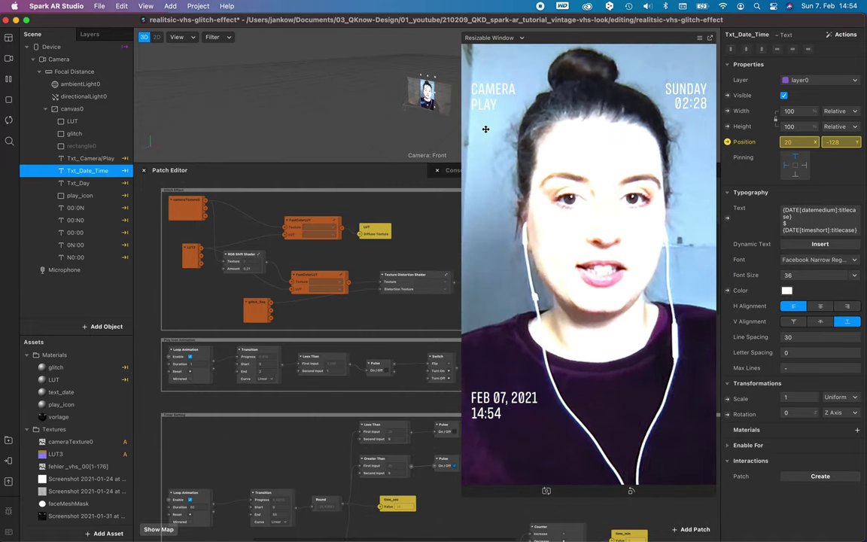
Pan the Patch Editor to the Safe Area Insets output values and enlarge the camera preview
scroll(189, 437, "down", 10)
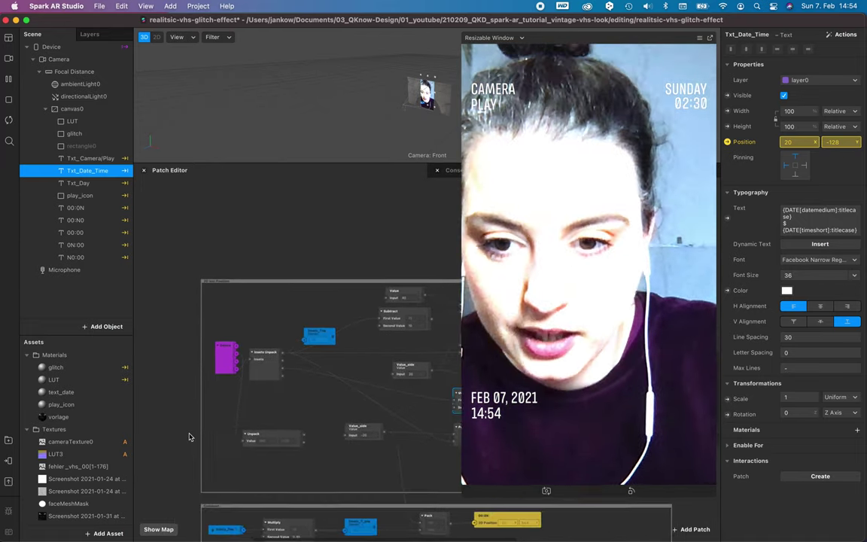
scroll(189, 436, "up", 2)
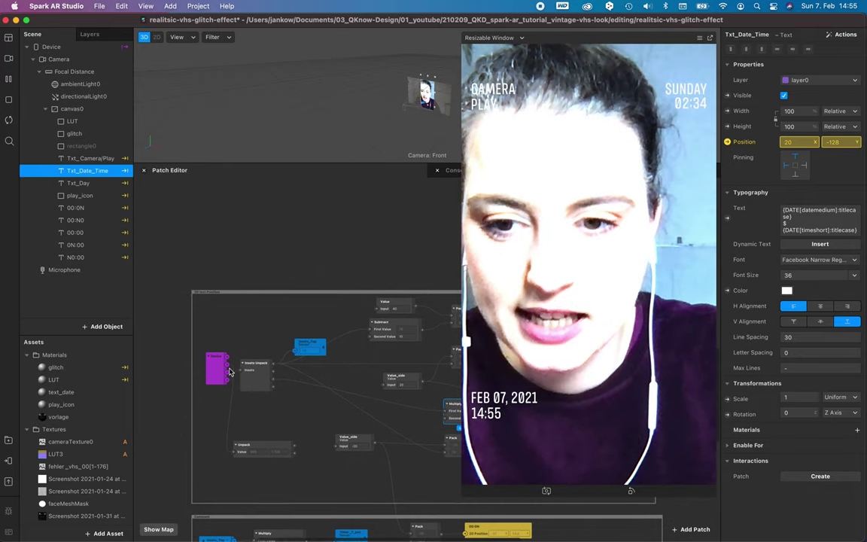
left_click_drag(233, 382, 240, 386)
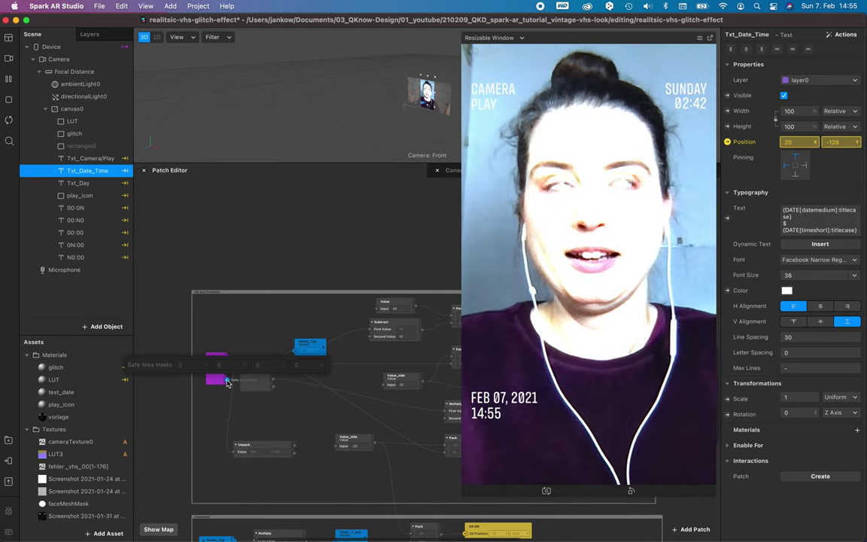
left_click_drag(228, 383, 226, 381)
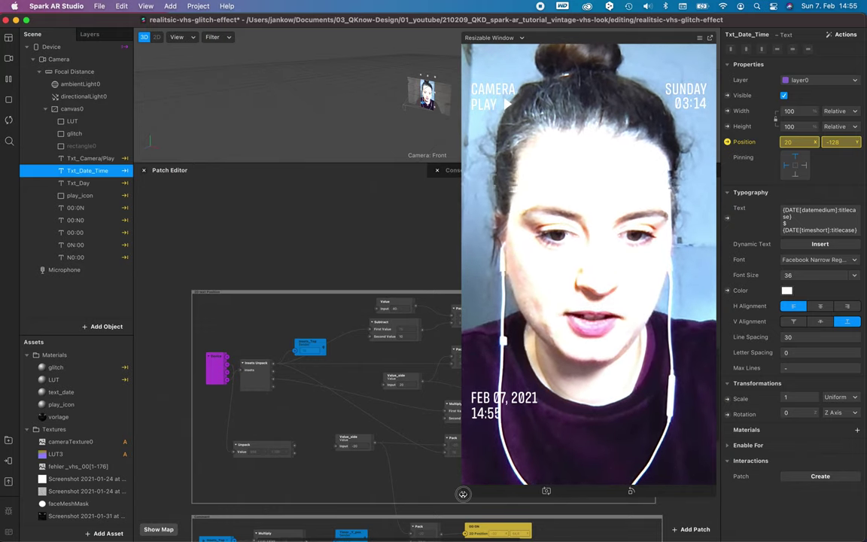
left_click_drag(463, 494, 330, 535)
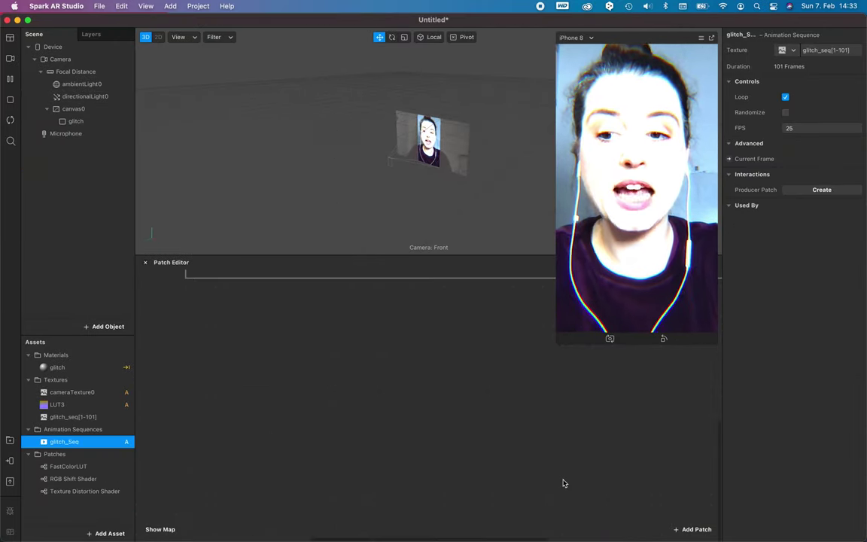
Add a 2D Text object to canvas0
left_click(74, 108)
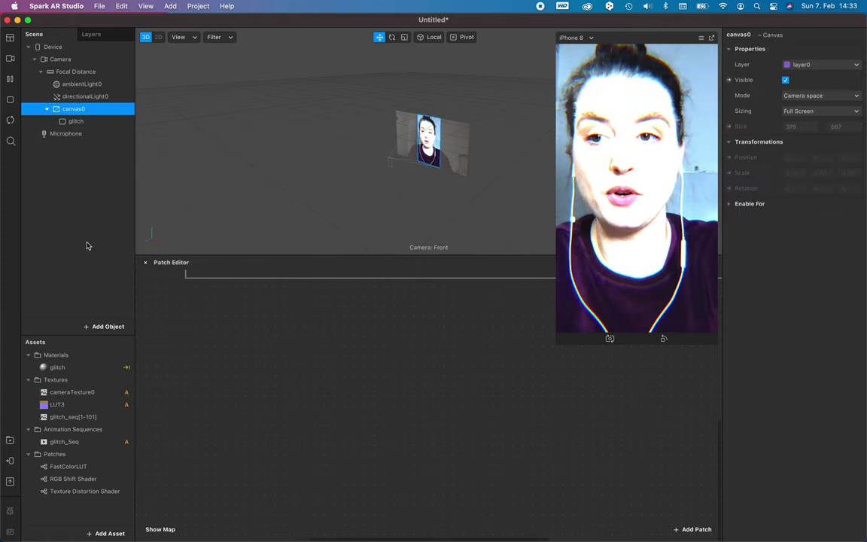
left_click(107, 326)
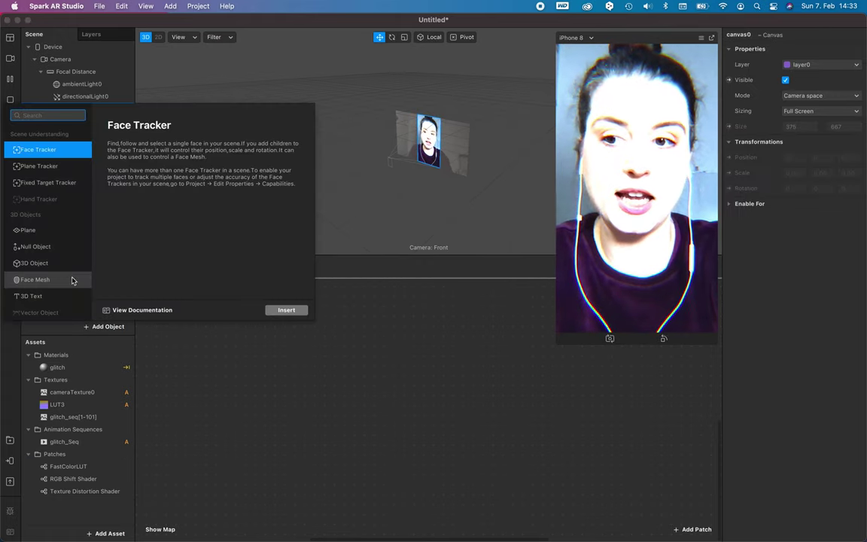
scroll(69, 280, "down", 4)
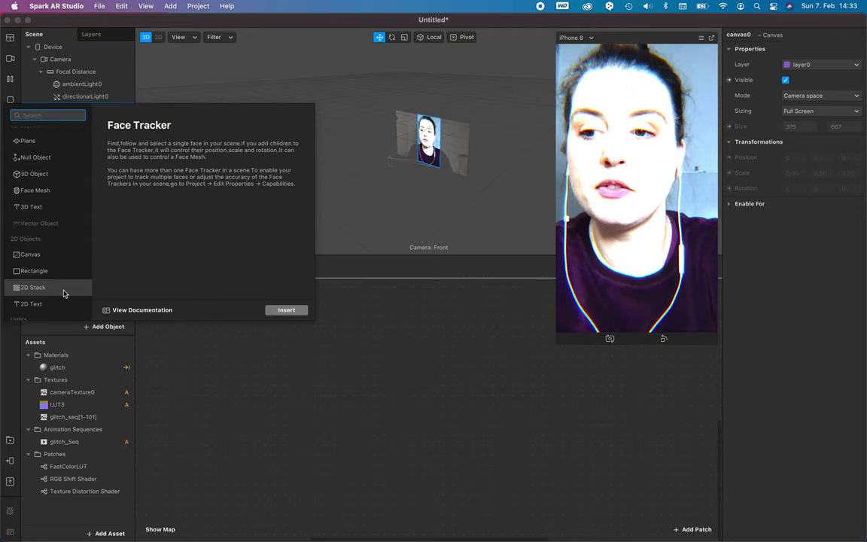
left_click(31, 303)
left_click(286, 309)
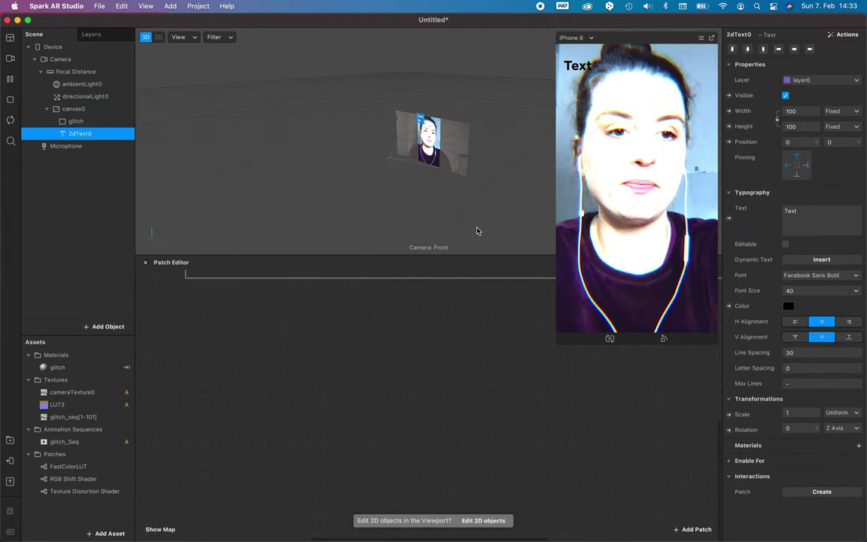
Set the new text's colour to the Magenta crayon
left_click(788, 306)
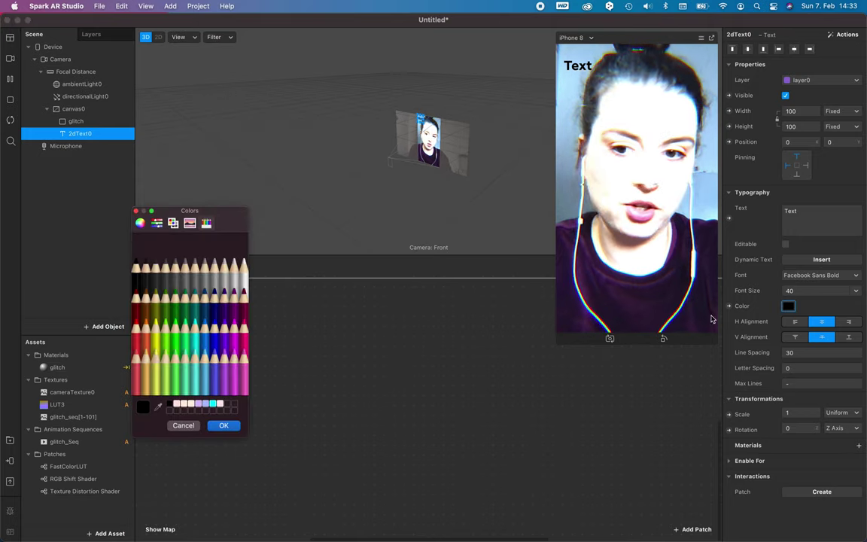
left_click(234, 342)
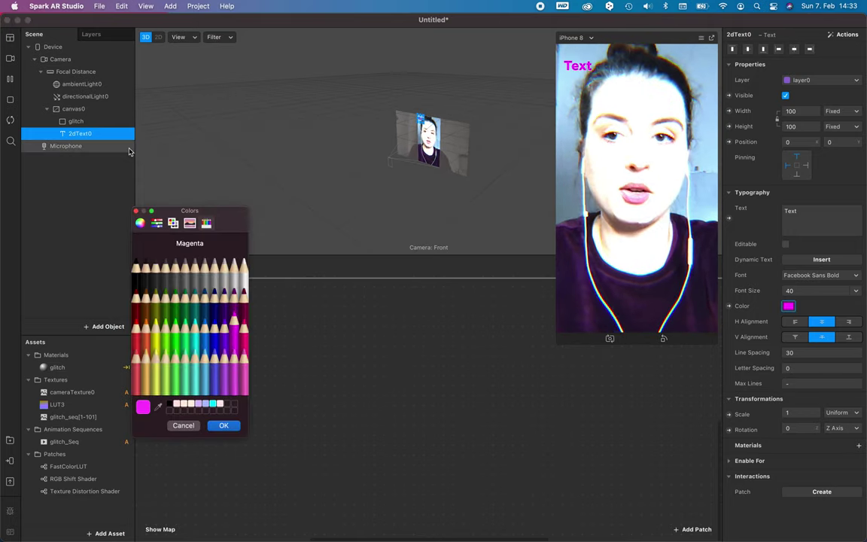
left_click(227, 426)
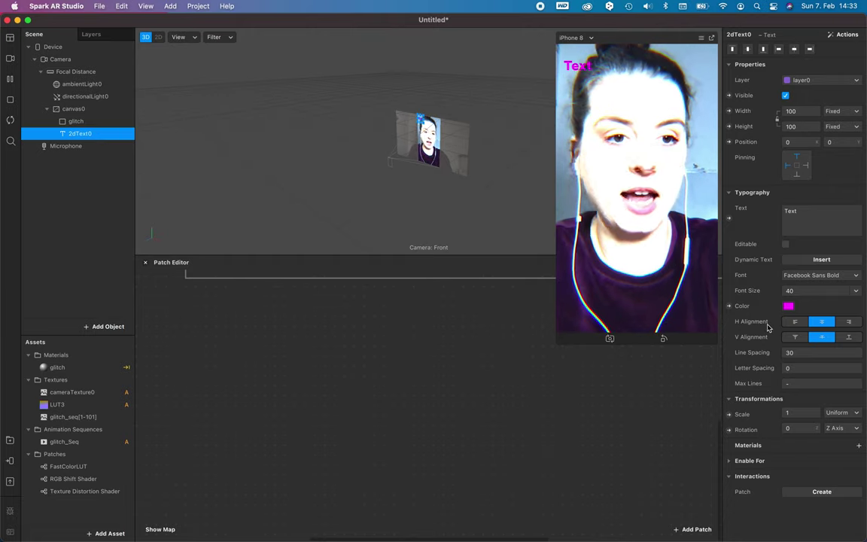
Replace the placeholder word Text with 'Camera'
left_click(802, 216)
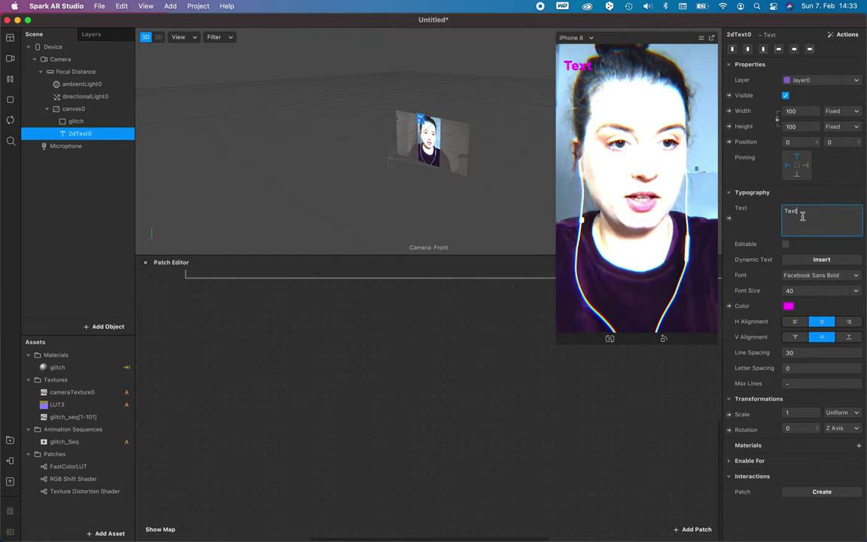
double_click(803, 216)
type("Camera")
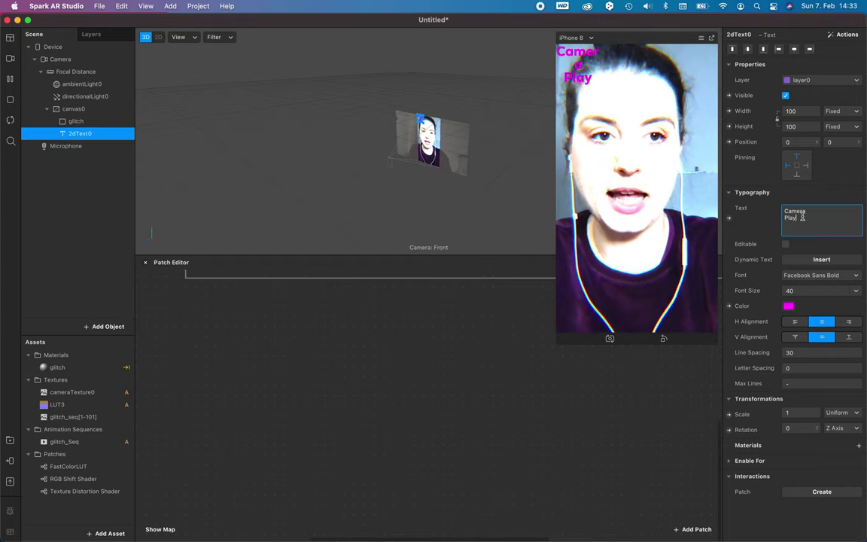
Set the font to Facebook Narrow Regular, aligned left and top, at size 36
left_click(845, 280)
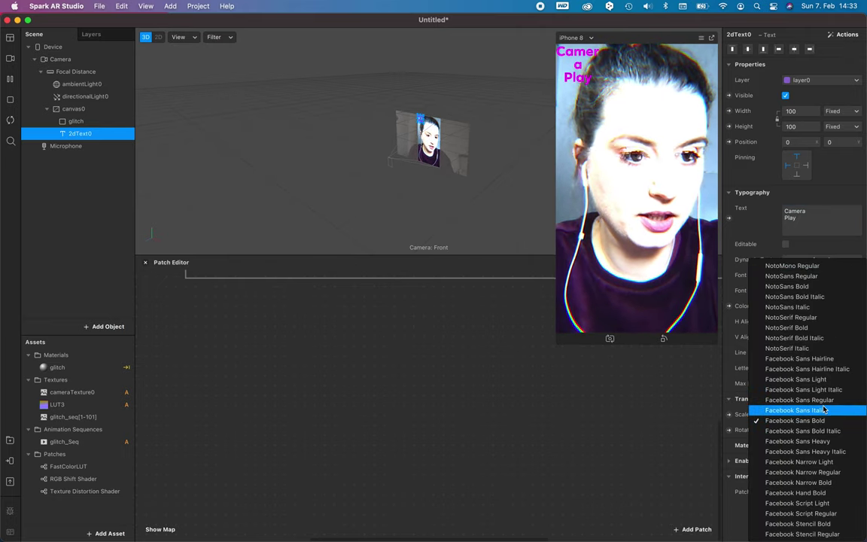
left_click(812, 472)
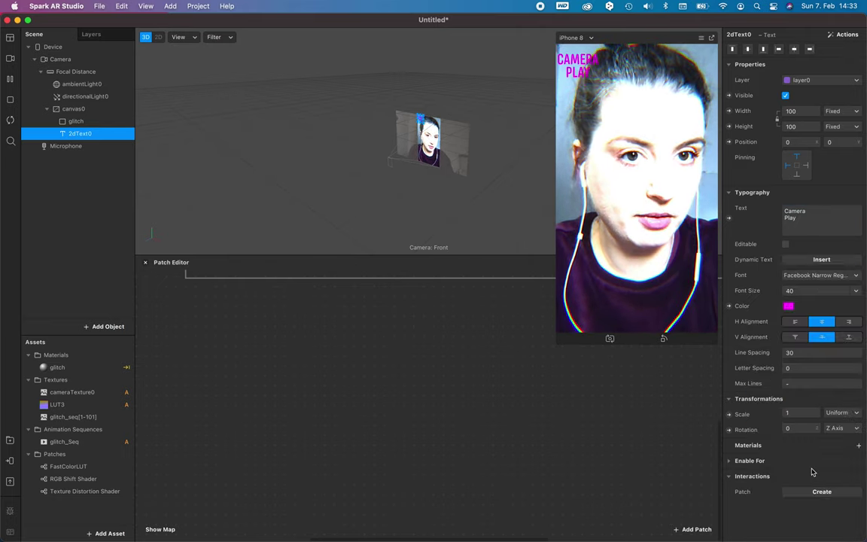
left_click(797, 324)
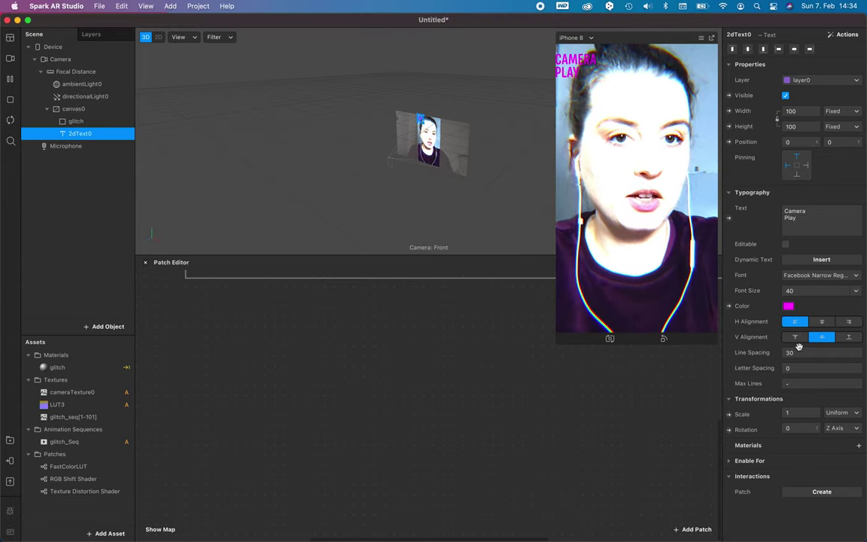
left_click(795, 337)
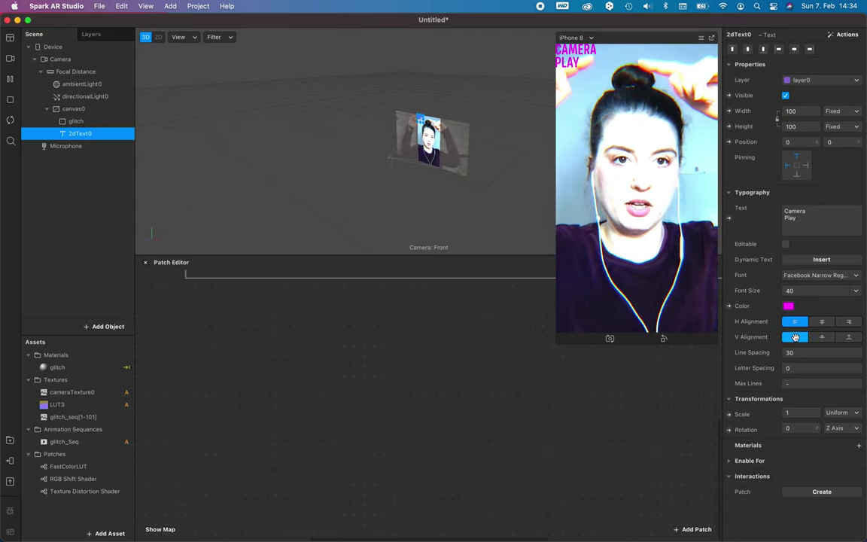
left_click(820, 290)
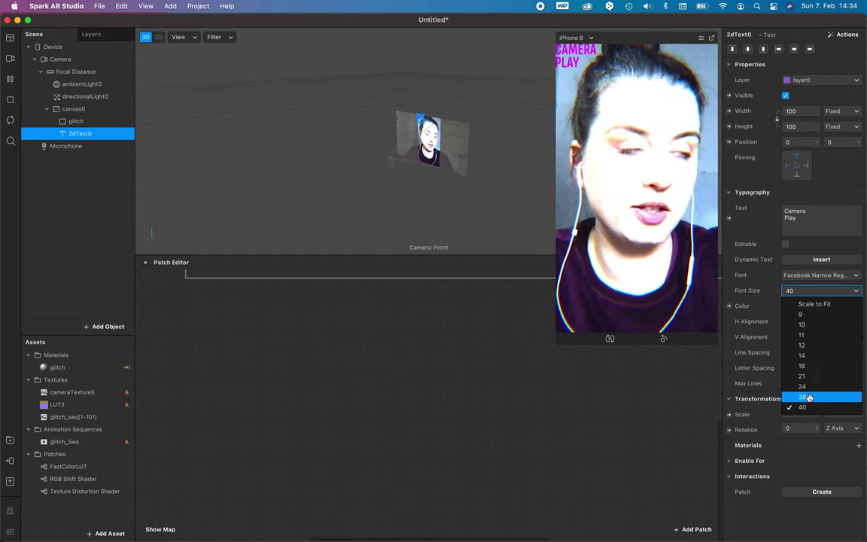
left_click(808, 397)
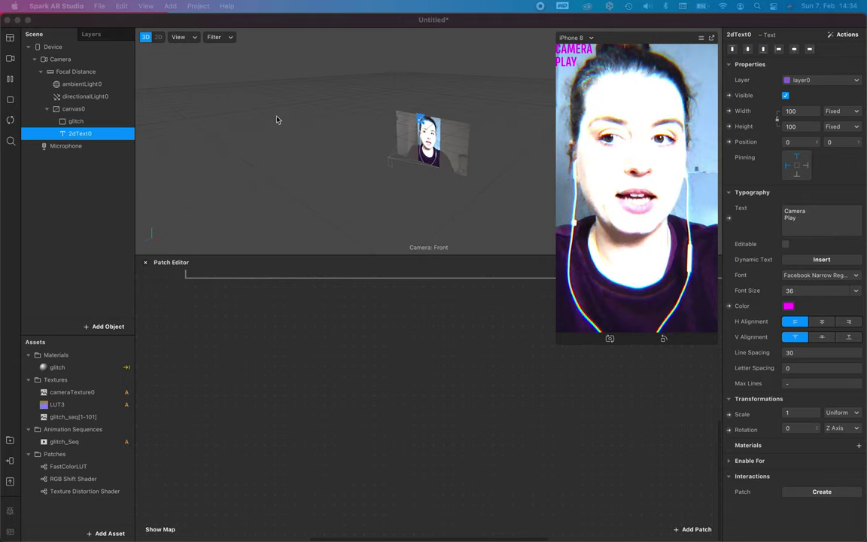
Rename the text object to 'Camera/Play'
left_click(66, 147)
left_click(90, 133)
left_click(92, 134)
type("Camera")
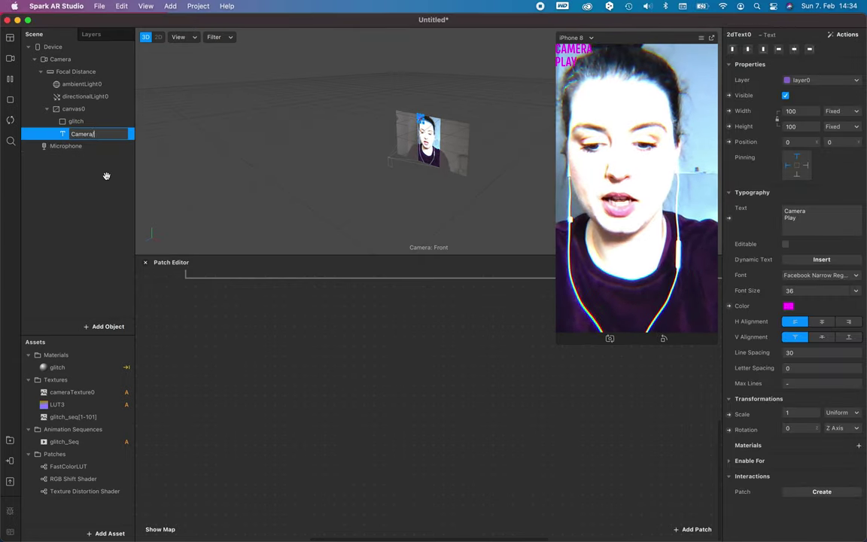
type("/Play")
left_click(101, 200)
Duplicate Camera/Play with Cmd+D and rename the copy 'Day'
left_click(97, 133)
key("super+d")
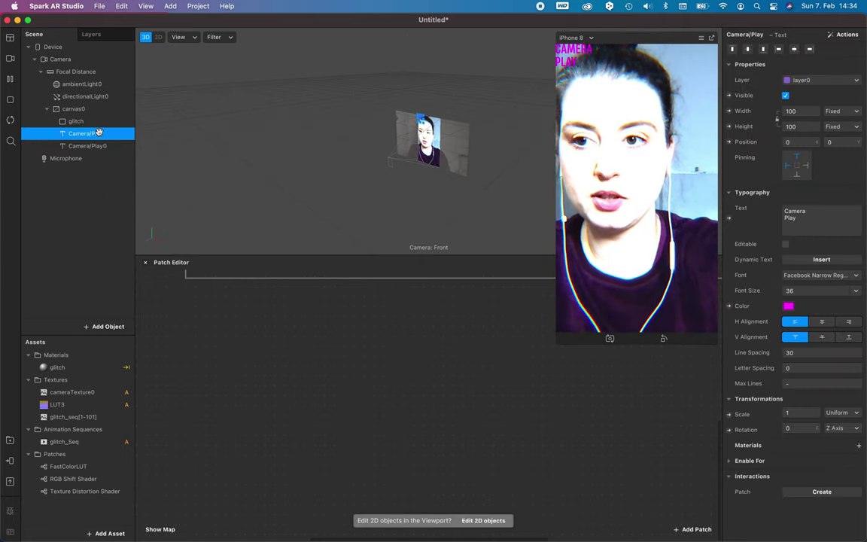
left_click(102, 165)
double_click(97, 147)
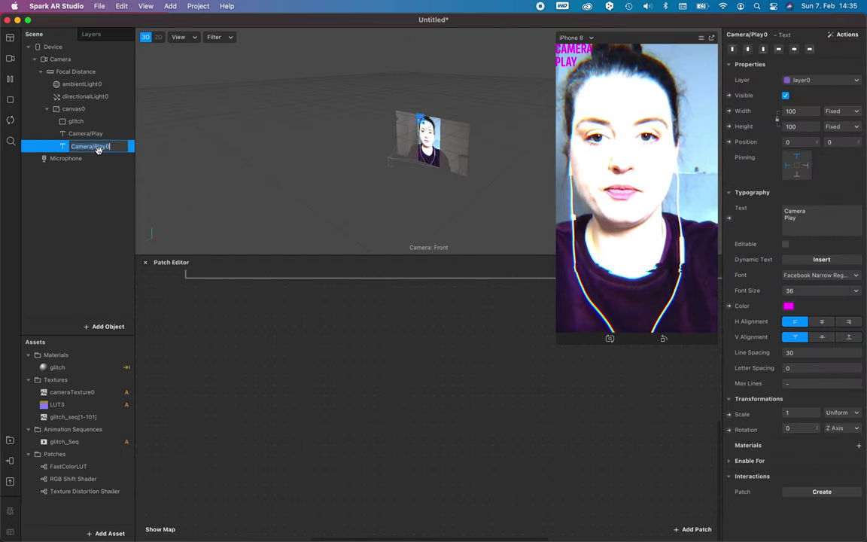
type("D")
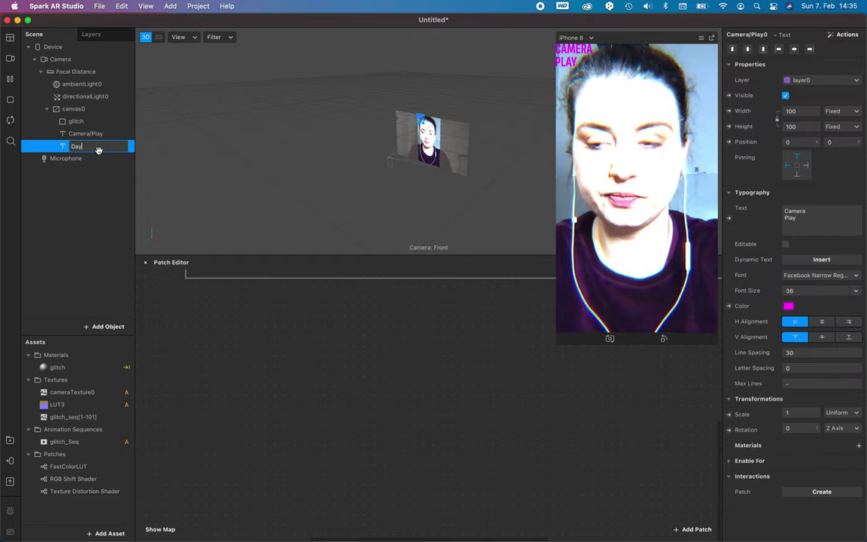
type("ay")
key("Return")
left_click(96, 299)
Replace Day's copied text with the dynamic Day of Week value
left_click(125, 145)
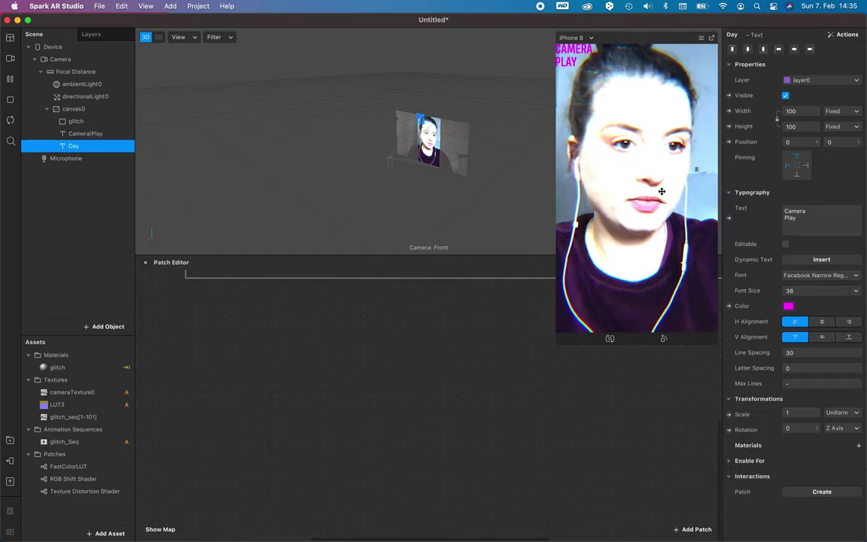
left_click(807, 219)
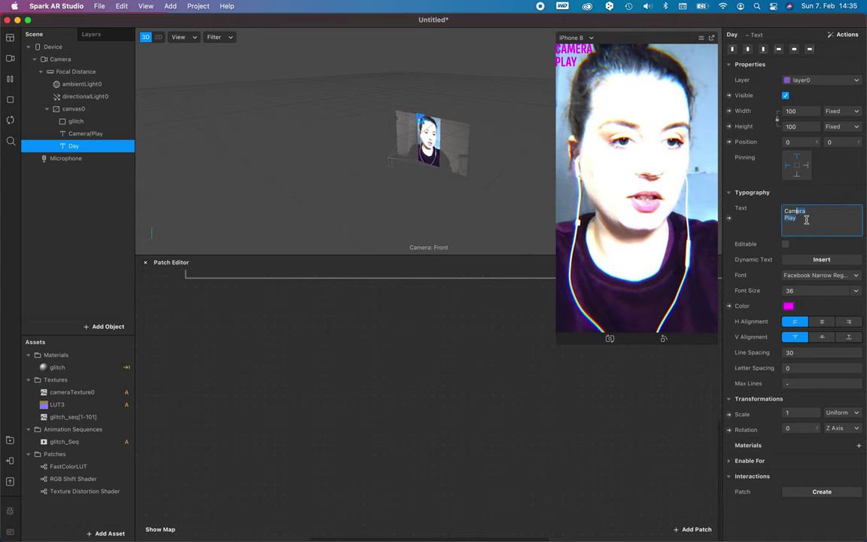
key("BackSpace")
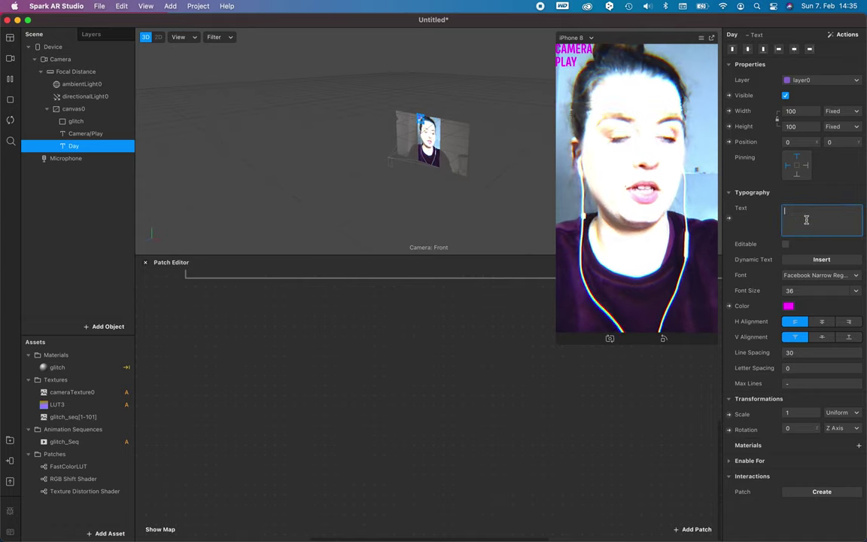
left_click(849, 260)
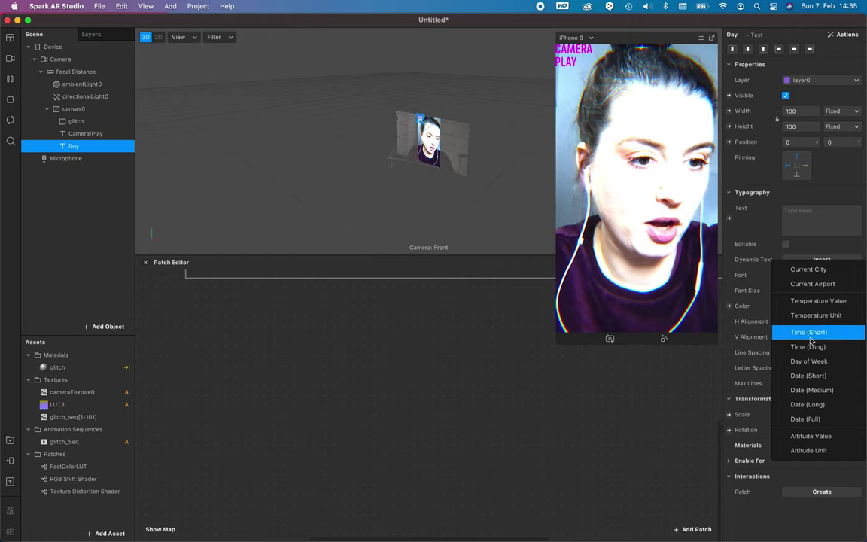
left_click(818, 362)
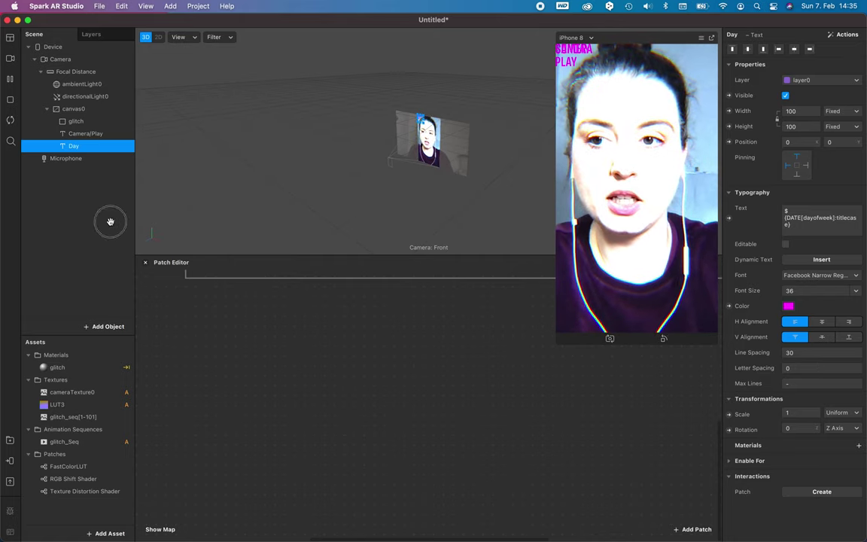
Duplicate the Day text object and rename the copy 'Date_Time'
left_click(75, 158)
left_click(96, 148)
key("super+d")
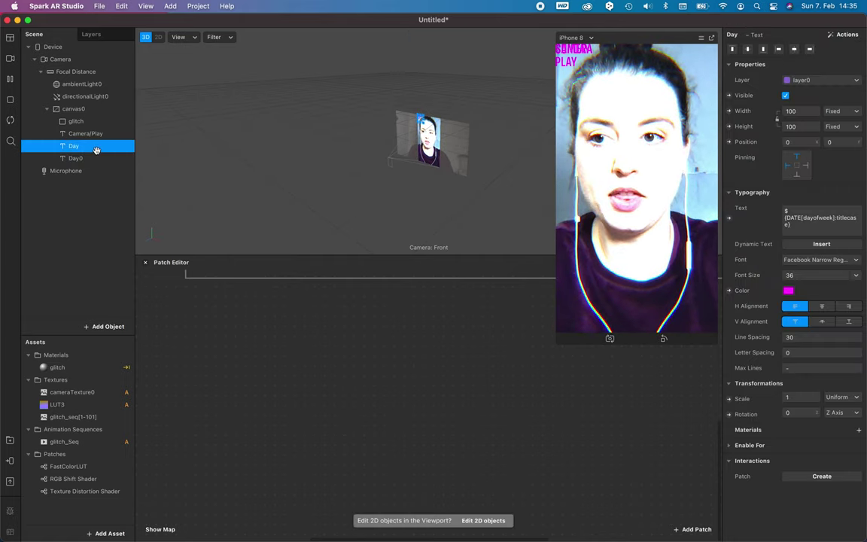
double_click(82, 159)
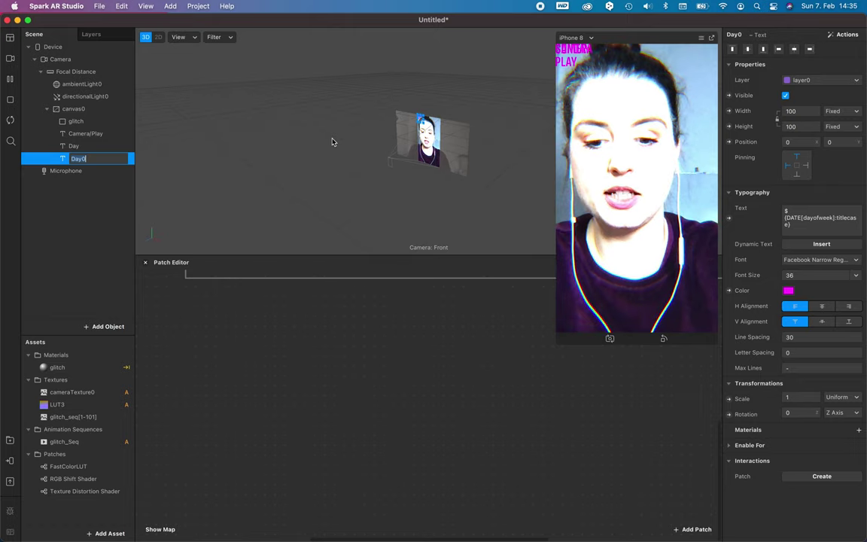
type("Date_")
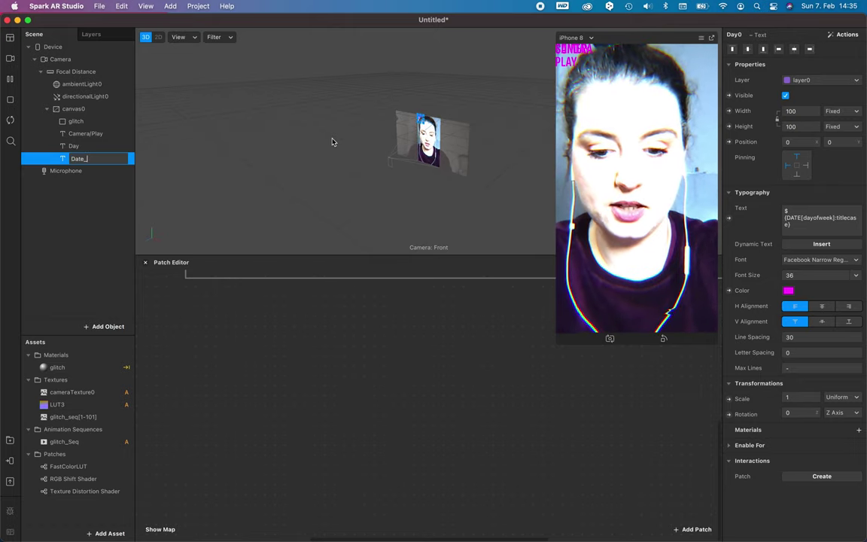
type("Time")
key("Return")
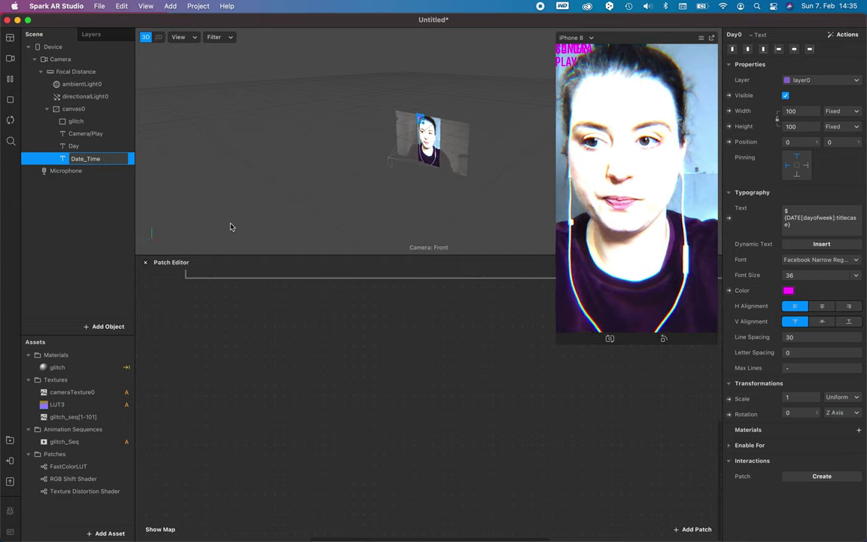
left_click(103, 188)
Clear Date_Time's text and insert the dynamic Date (Medium) value
left_click(84, 158)
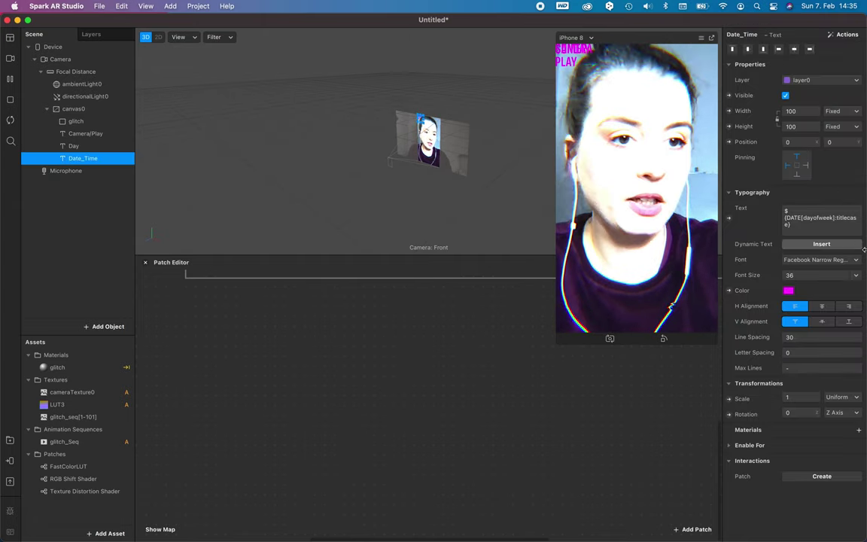
left_click(806, 224)
key("super+a")
key("BackSpace")
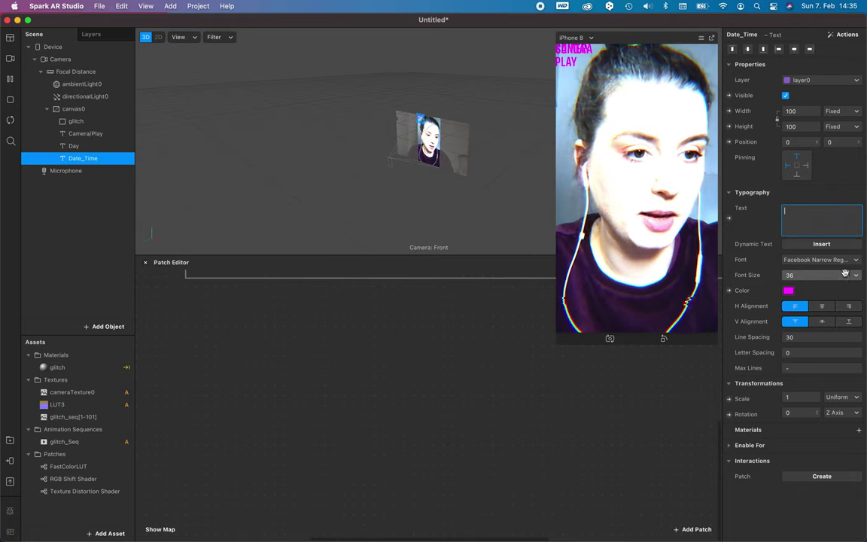
left_click(850, 245)
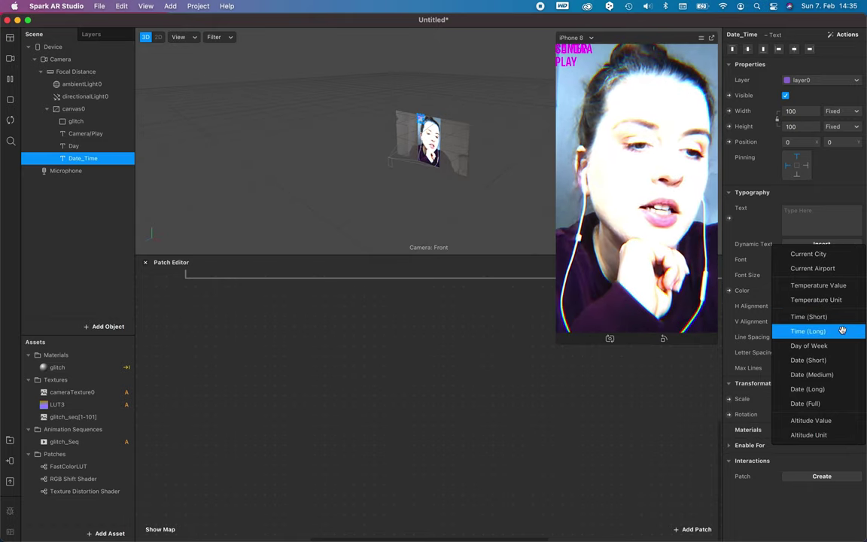
left_click(838, 376)
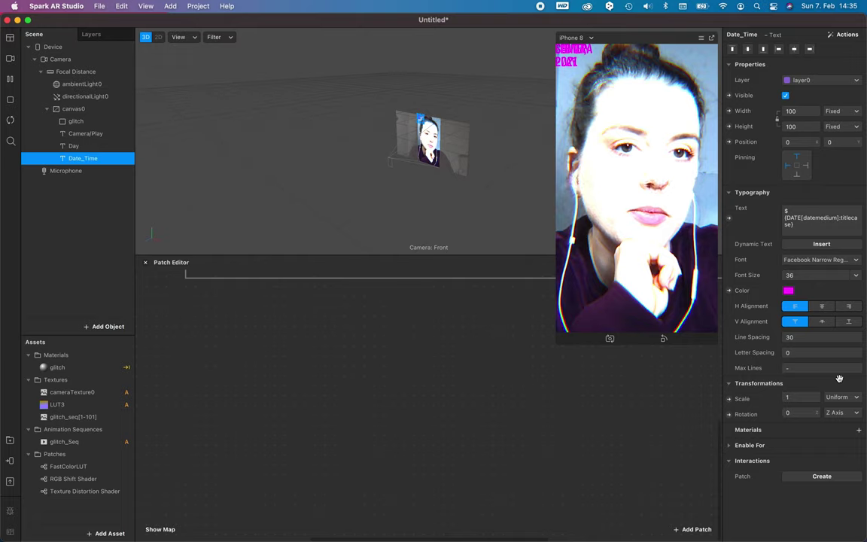
Append the dynamic Time (Short) value after the date
left_click(806, 224)
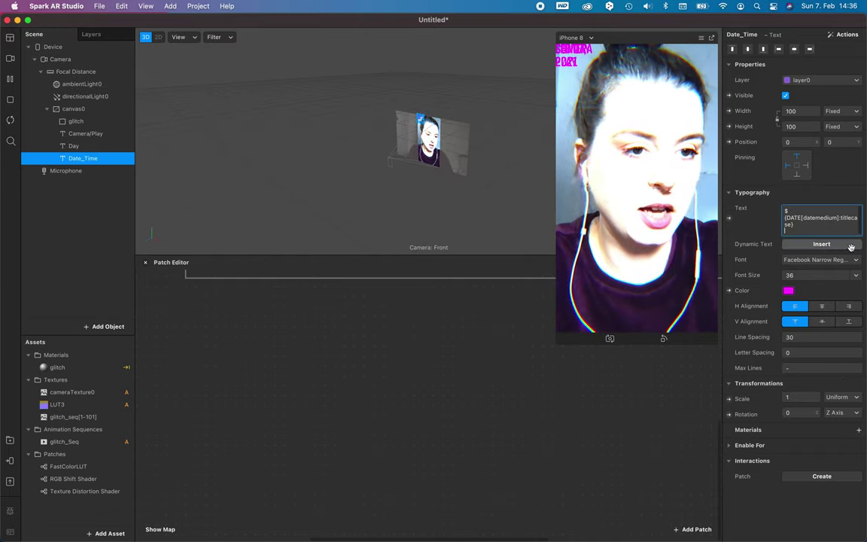
left_click(828, 244)
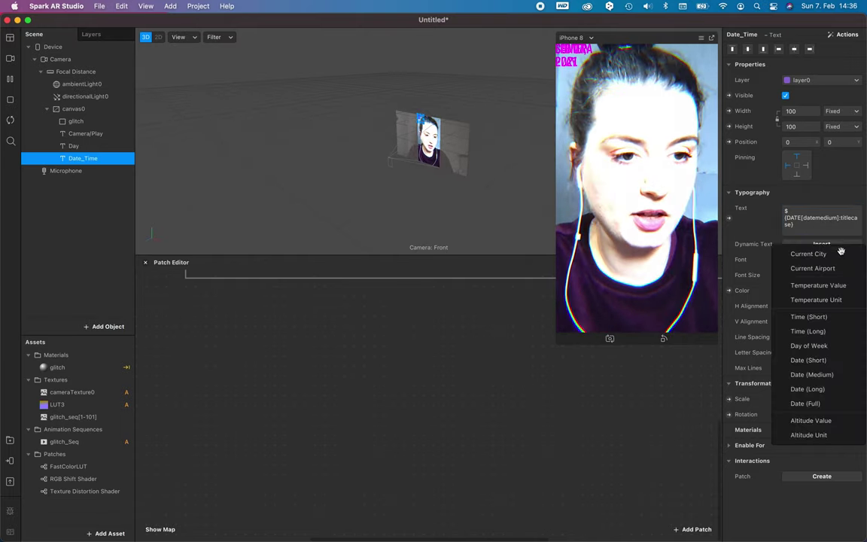
left_click(826, 317)
left_click(84, 135)
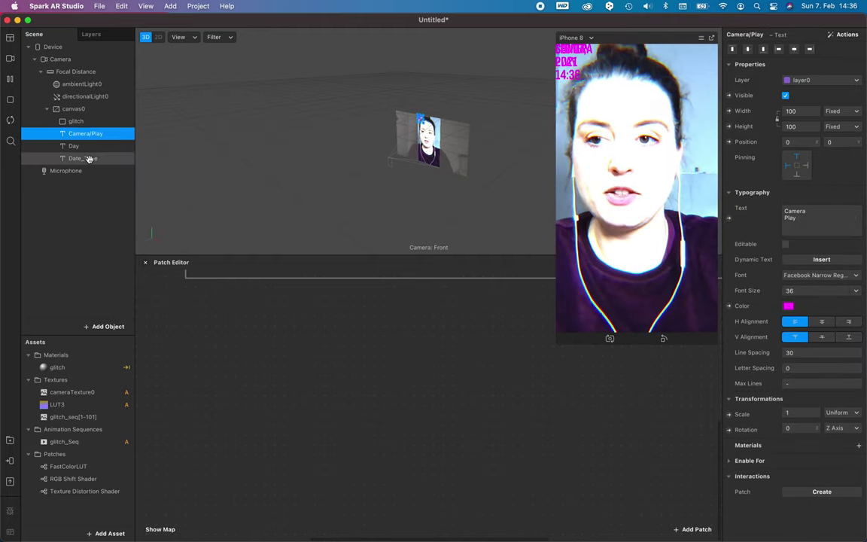
left_click(79, 214)
left_click(75, 134)
left_click(64, 229)
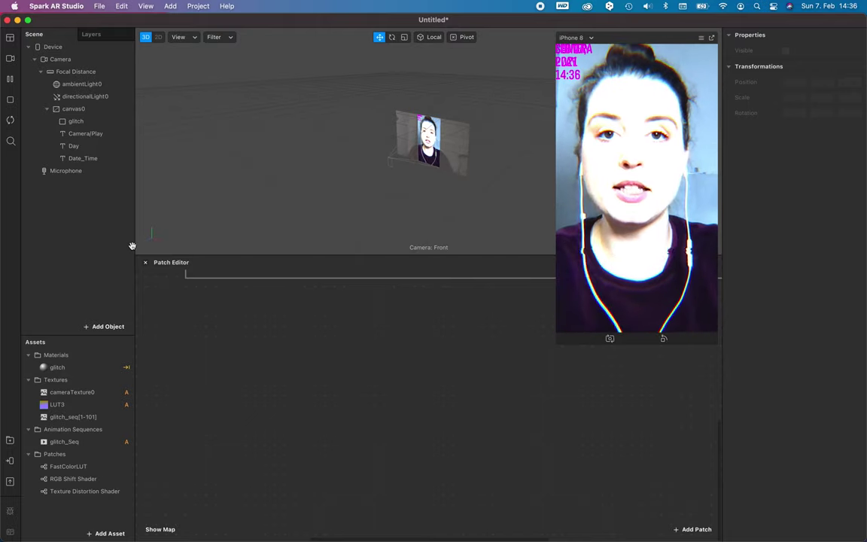
Drag the Device object from the Scene panel into the Patch Editor as a patch
left_click(85, 133)
left_click(51, 47)
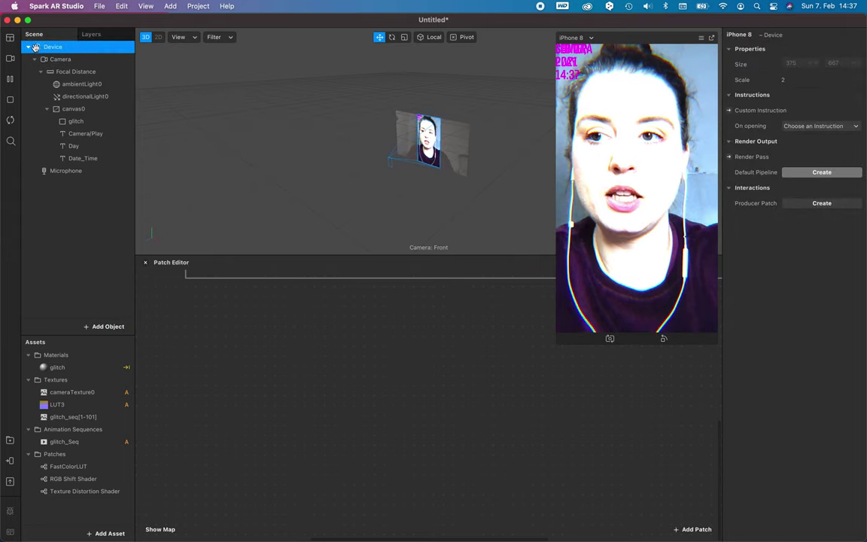
left_click_drag(51, 46, 216, 399)
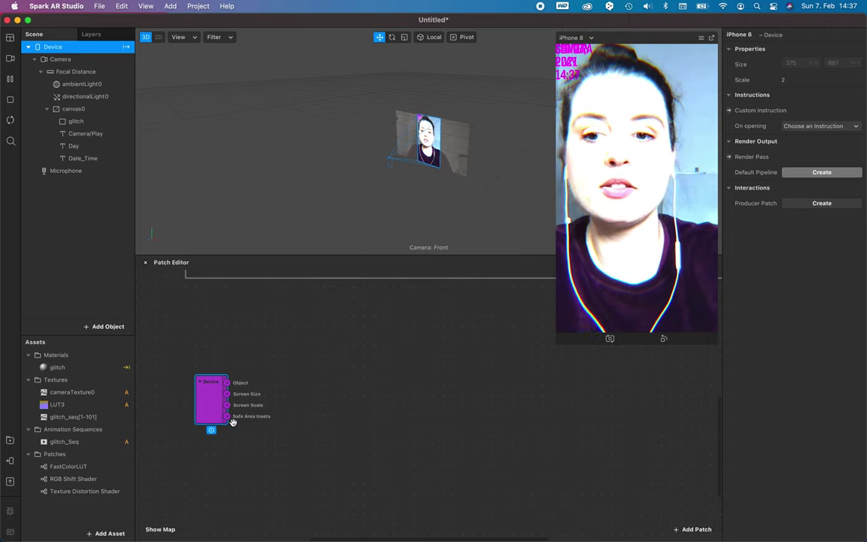
double_click(261, 429)
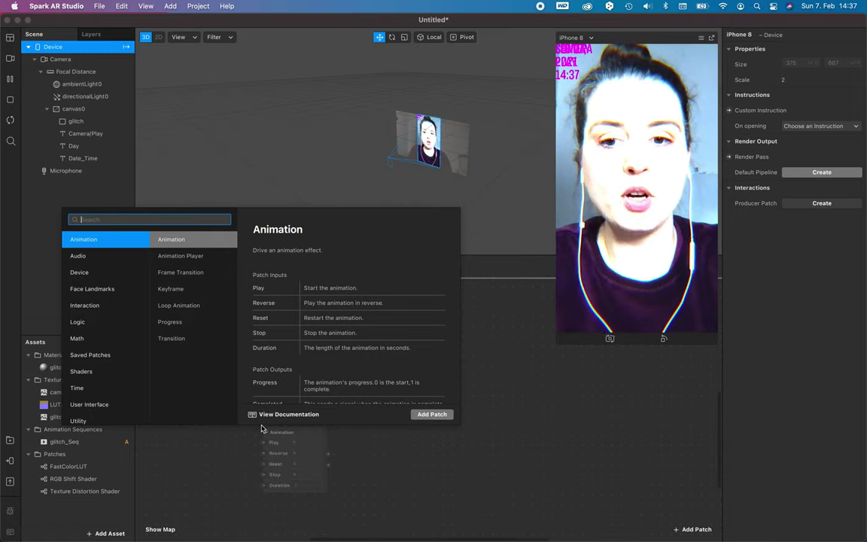
left_click(254, 442)
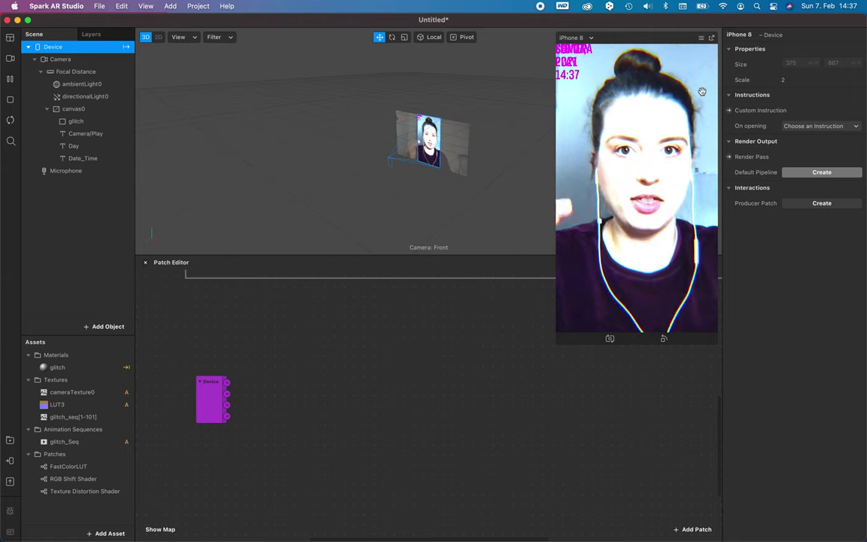
Add an Insets Unpack patch and wire Device's Safe Area Insets into it
right_click(272, 422)
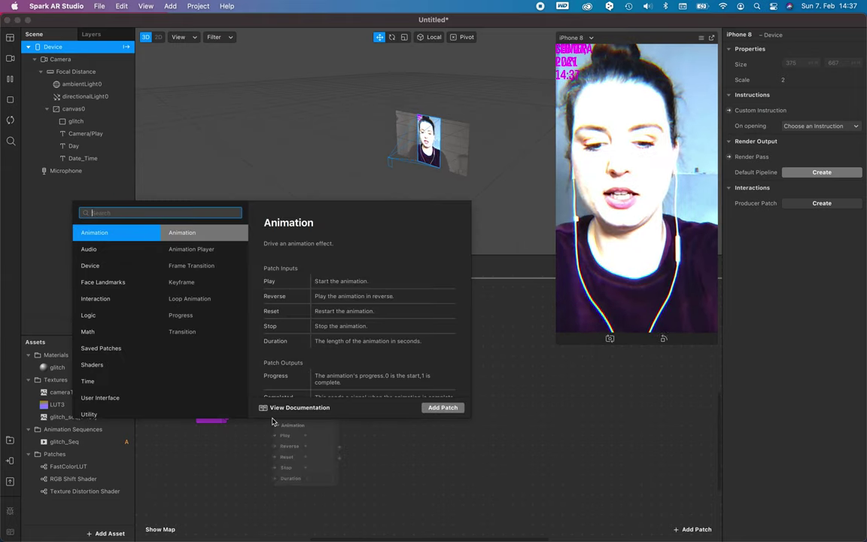
type("ins")
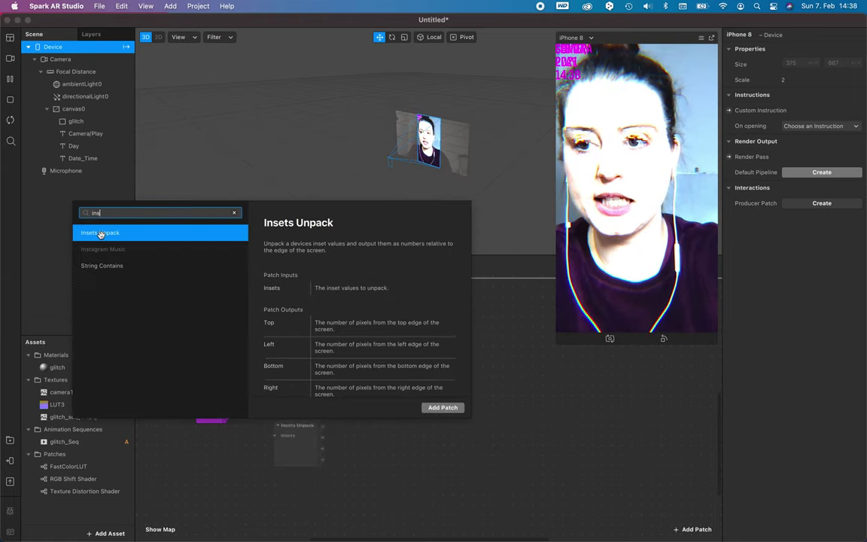
left_click(442, 408)
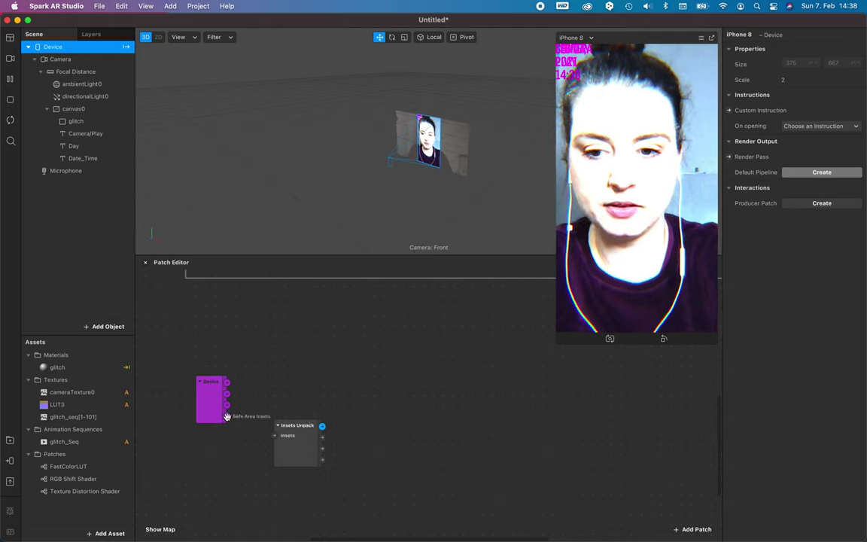
left_click_drag(228, 416, 389, 363)
Remove the stray Value patch from the graph
left_click(301, 419)
type("val")
key("Return")
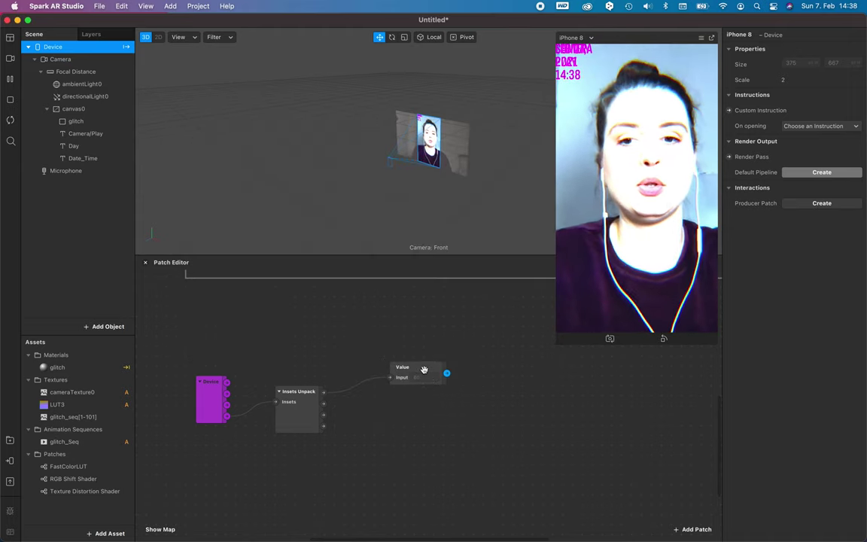
left_click_drag(420, 375, 395, 370)
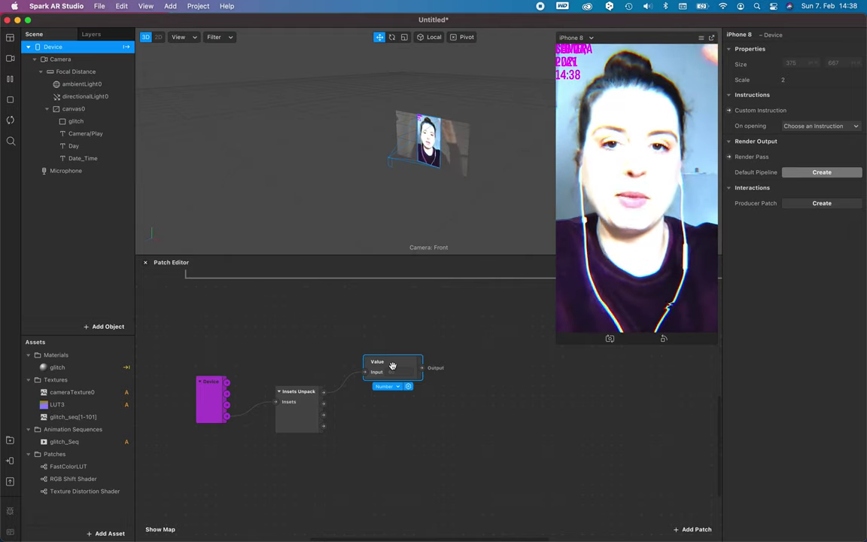
key("Delete")
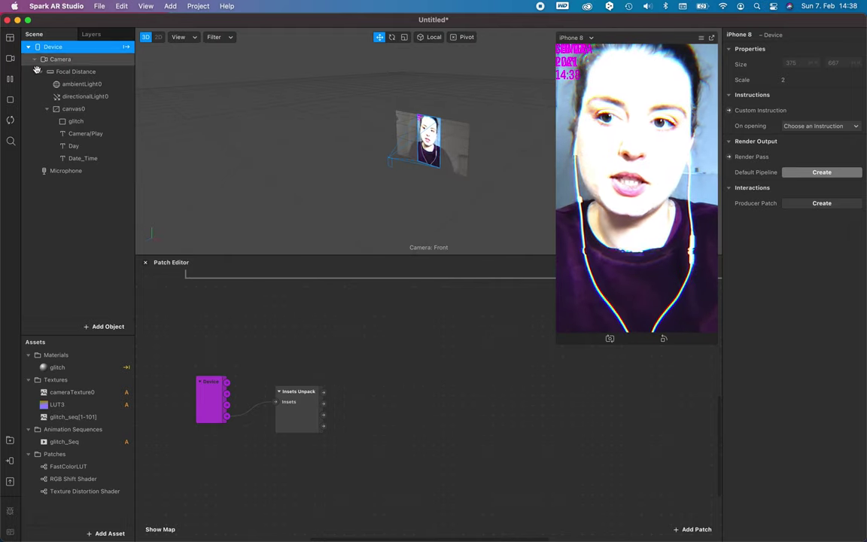
Expose Camera/Play's 2D Position as a patch in the graph
left_click(95, 133)
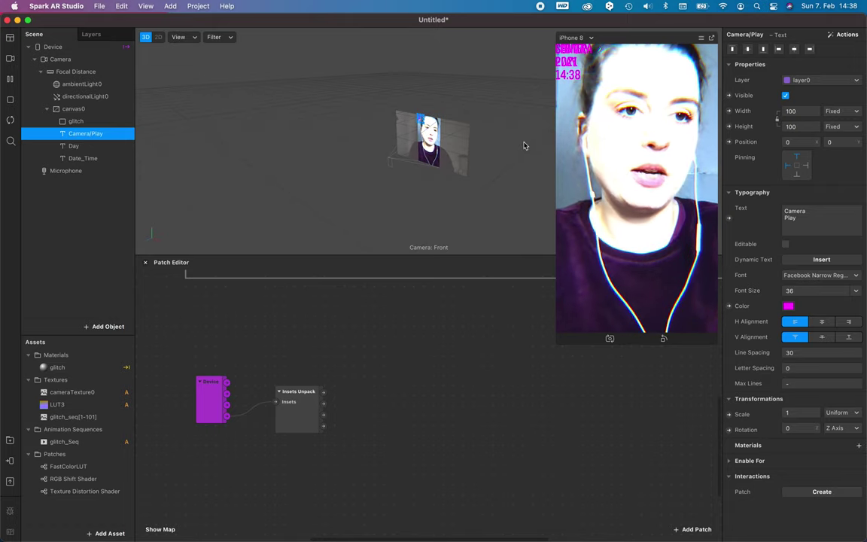
left_click(729, 142)
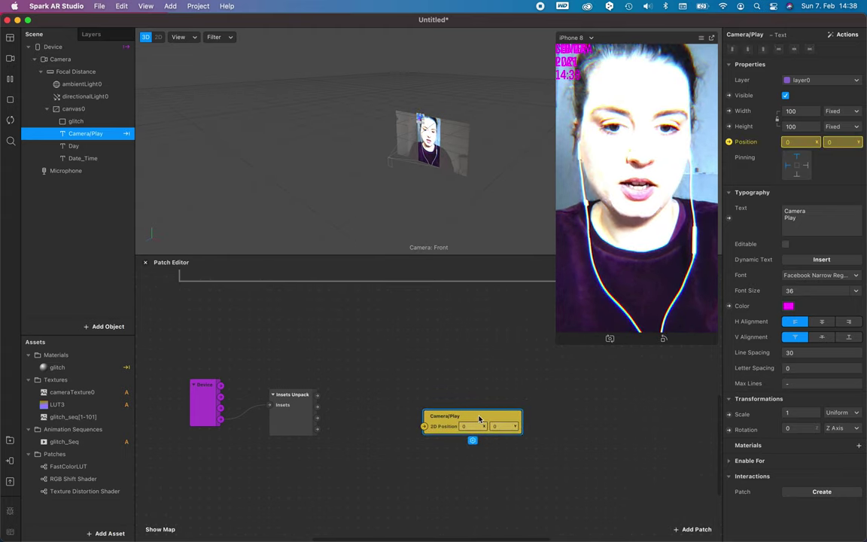
left_click_drag(471, 420, 514, 391)
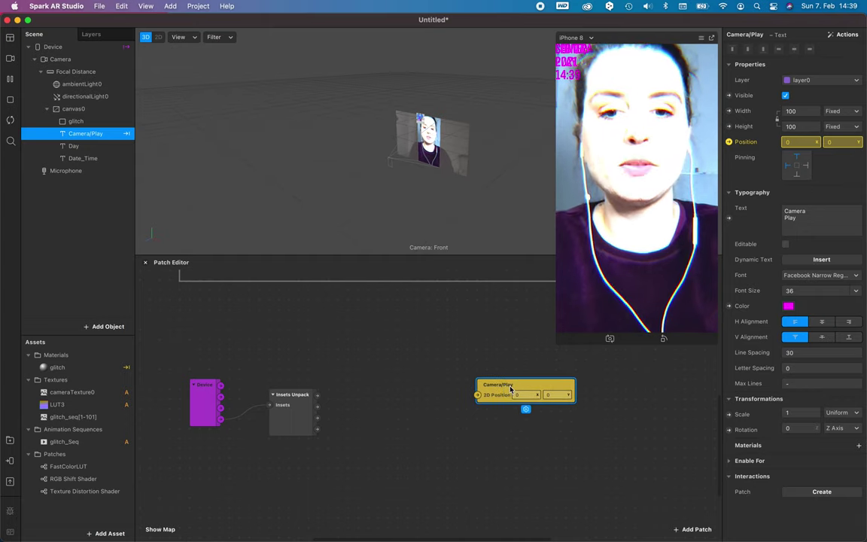
Add a Pack patch set to Vector 2 and position it beside Insets Unpack
right_click(385, 374)
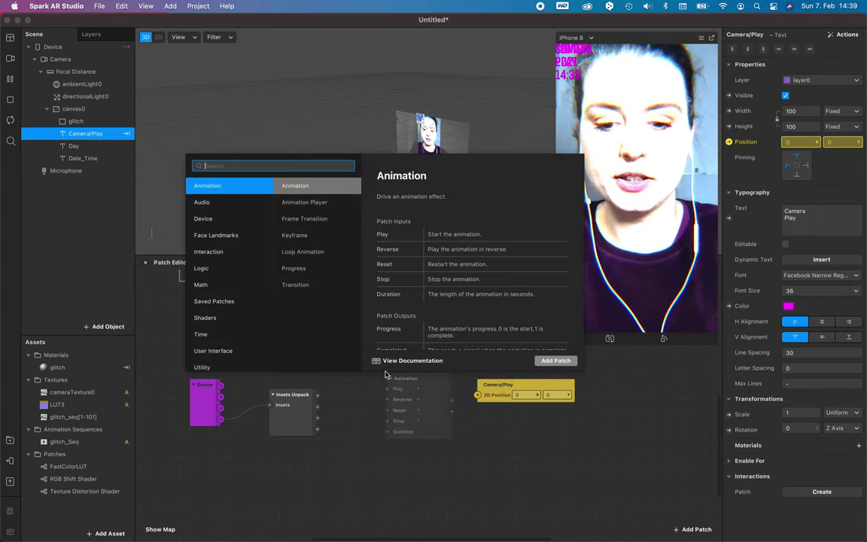
type("pack")
key("Return")
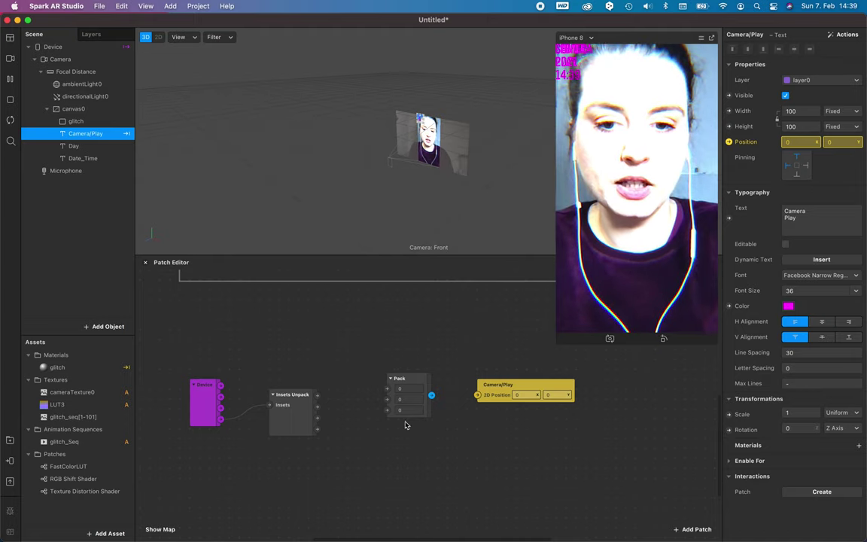
left_click(413, 425)
left_click(419, 435)
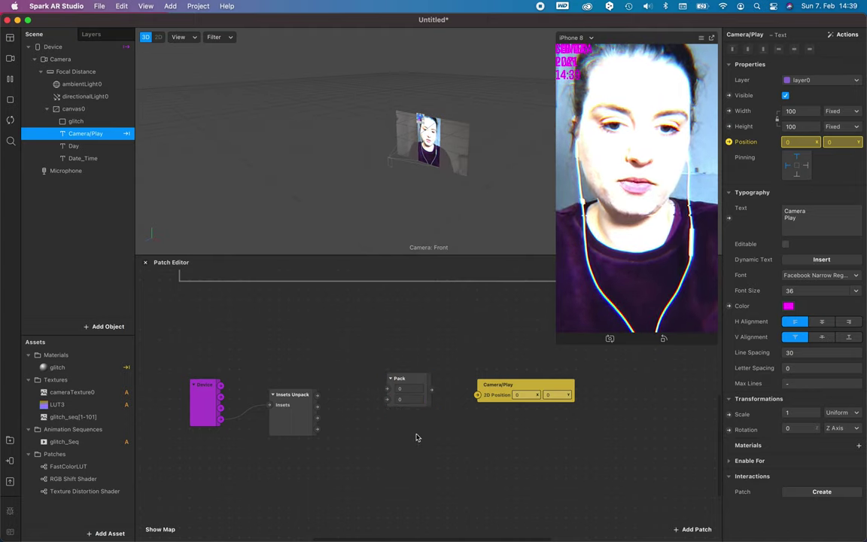
scroll(429, 367, "down", 2)
mouse_move(412, 380)
left_mouse_down()
mouse_move(434, 356)
mouse_move(424, 370)
mouse_move(319, 397)
mouse_move(403, 383)
left_mouse_up()
left_click(418, 384)
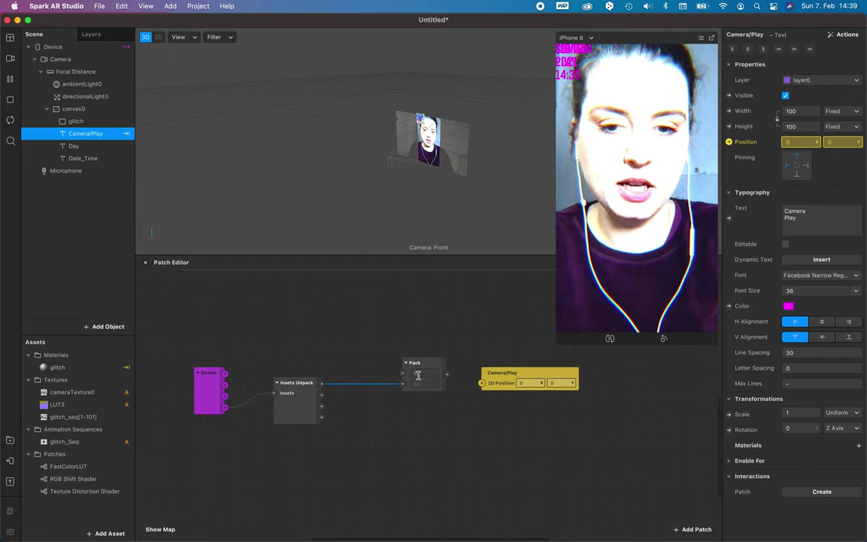
Feed the Pack vector into Camera/Play's 2D Position and preview in a Resizable Window
left_click(418, 375)
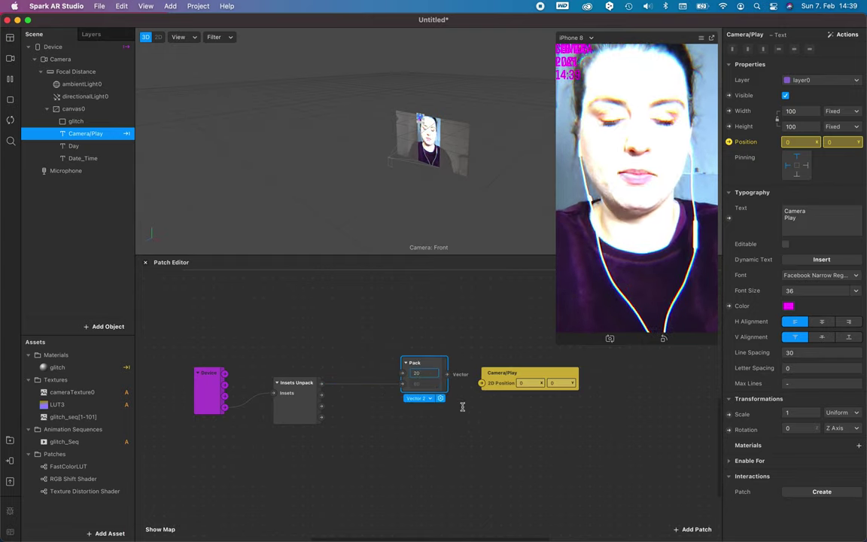
left_click_drag(448, 375, 482, 385)
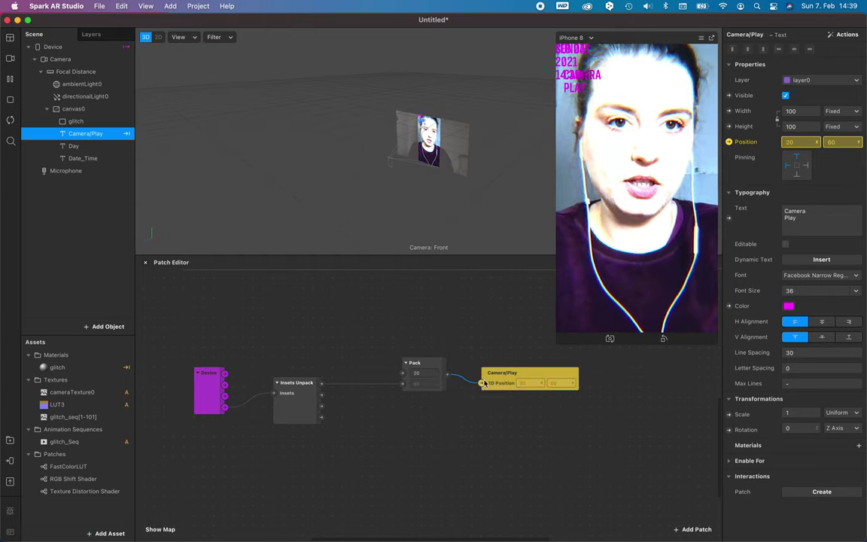
left_click(572, 38)
left_click(600, 60)
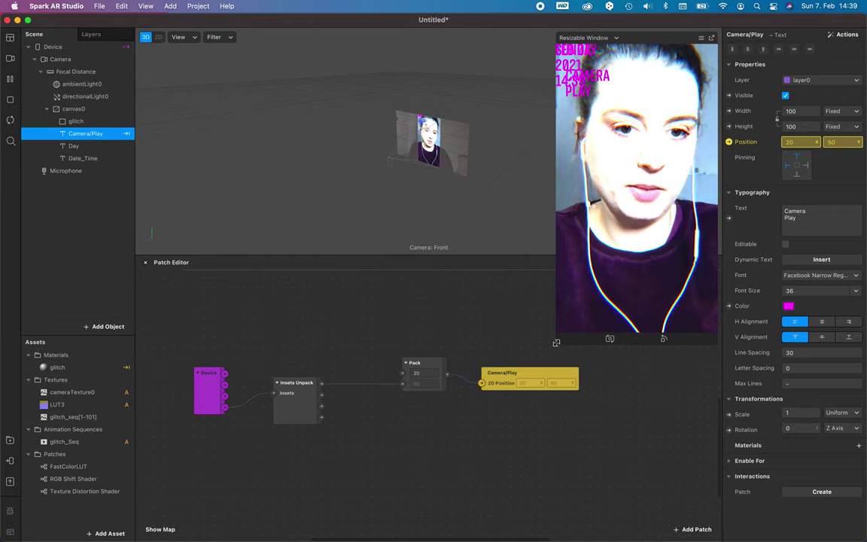
Resize the preview window, then return the preview device to iPhone 8
left_click_drag(555, 348, 336, 457)
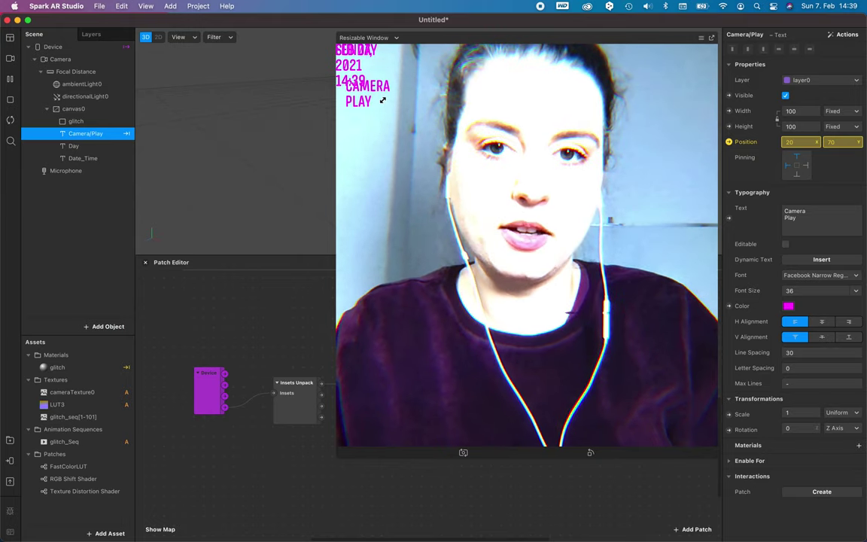
left_click_drag(340, 454, 420, 535)
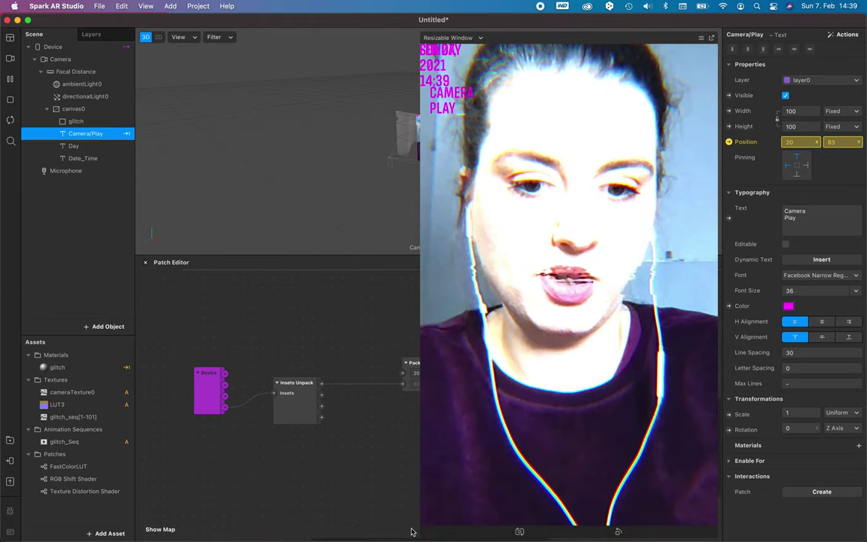
left_click_drag(423, 537, 554, 348)
left_click(578, 37)
mouse_move(595, 35)
left_click(659, 35)
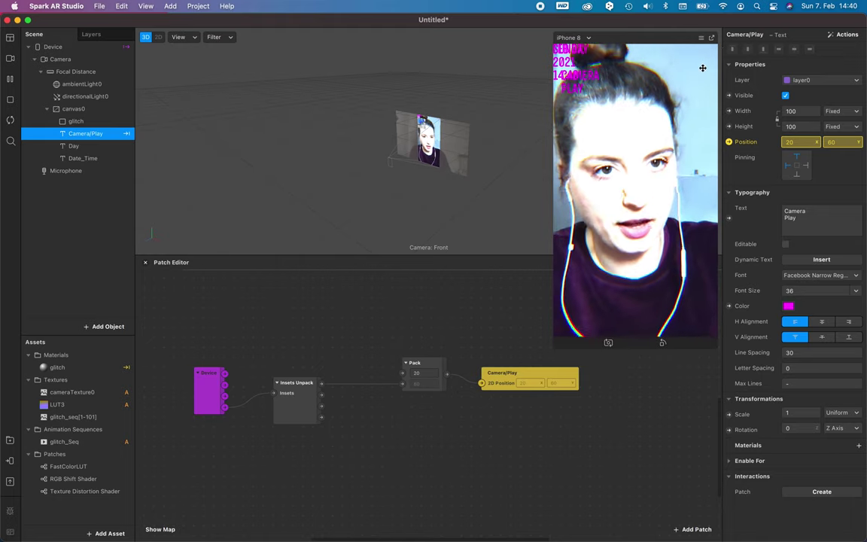
Right-align the Day text and set its width mode to Relative
left_click(82, 147)
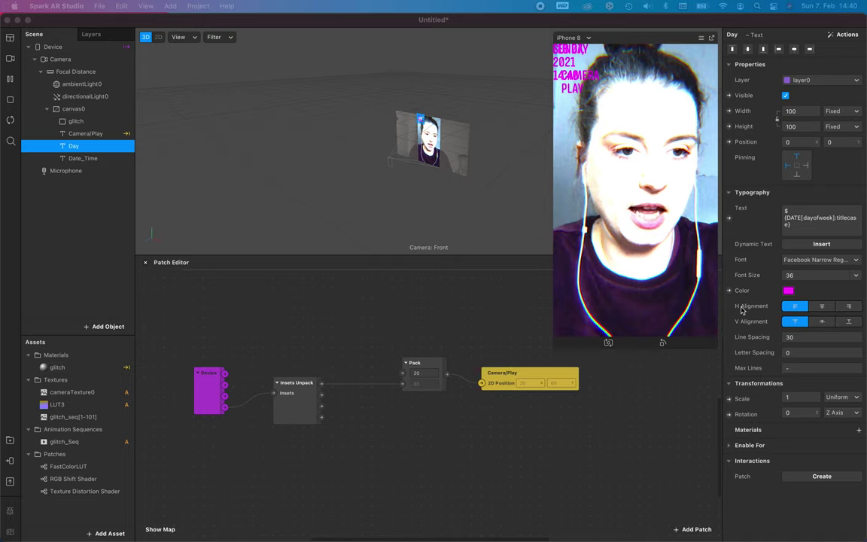
left_click(851, 308)
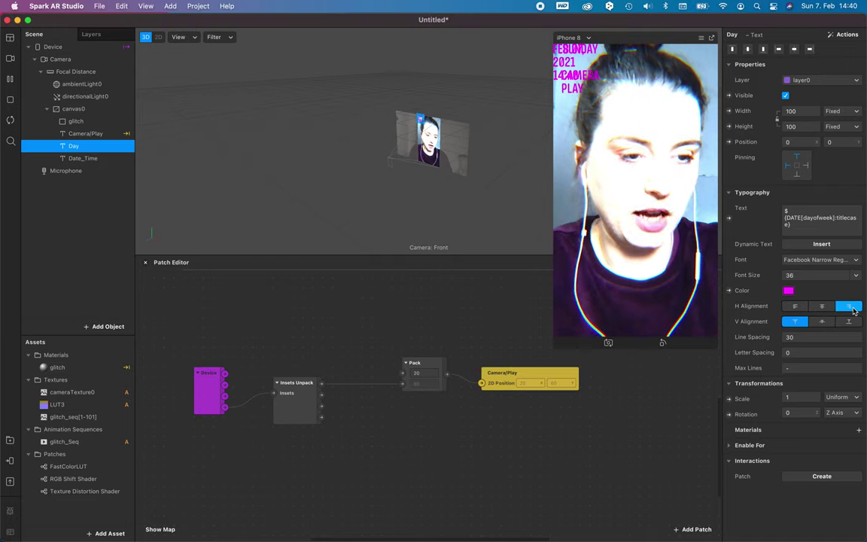
left_click(839, 111)
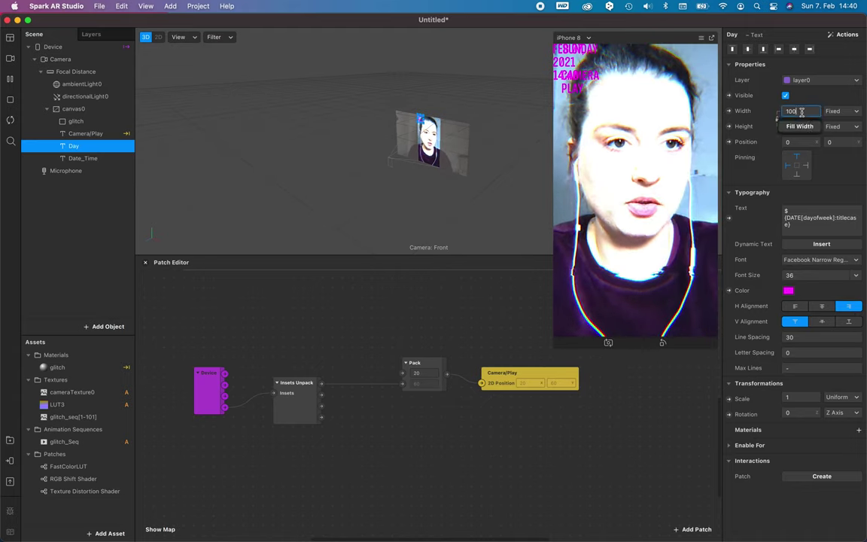
left_click(810, 130)
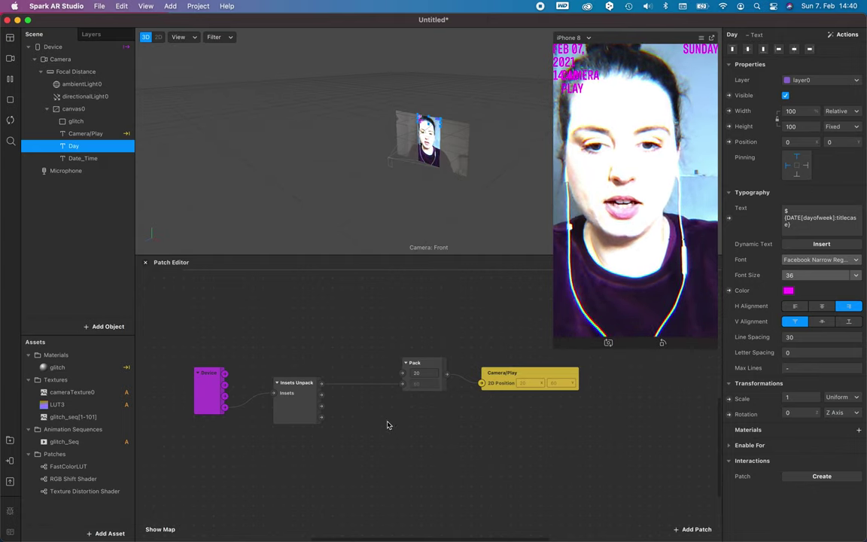
Add a second Pack patch set to Vector 2
right_click(420, 428)
type("pa")
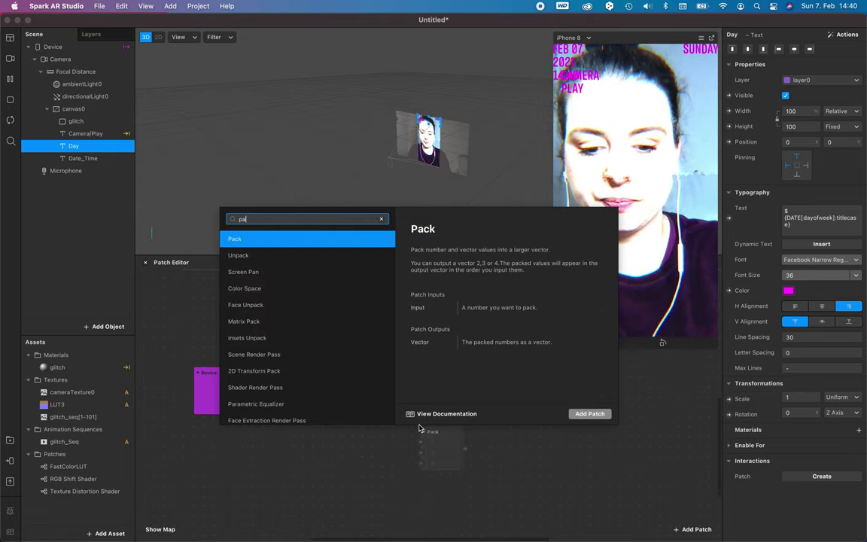
type("ck")
key("Return")
left_click_drag(446, 453, 449, 412)
left_click(432, 459)
left_click(441, 470)
Expose Day's 2D Position as a patch and wire the new Pack into it
left_click(728, 141)
left_click_drag(437, 418, 497, 419)
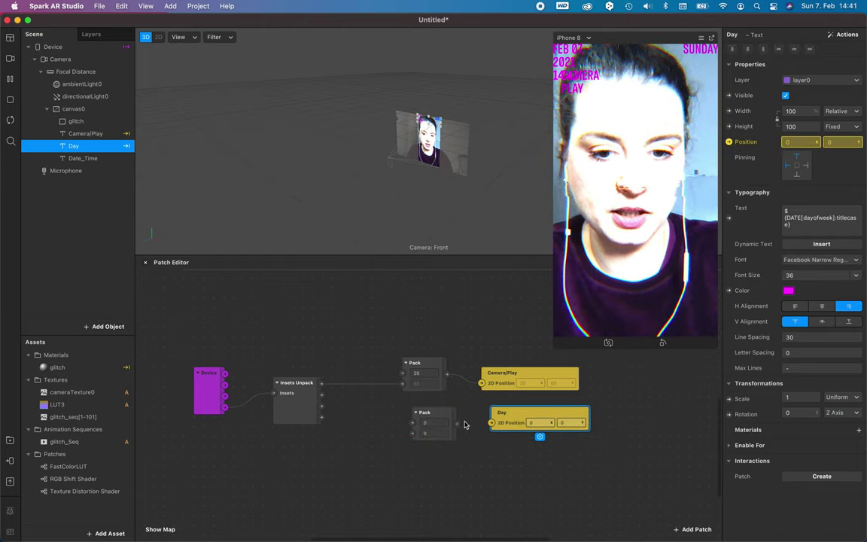
left_click_drag(444, 452, 491, 422)
right_click(309, 398)
key("Escape")
Set the lower Pack's X value to -20 and tidy the patch layout
left_click(440, 422)
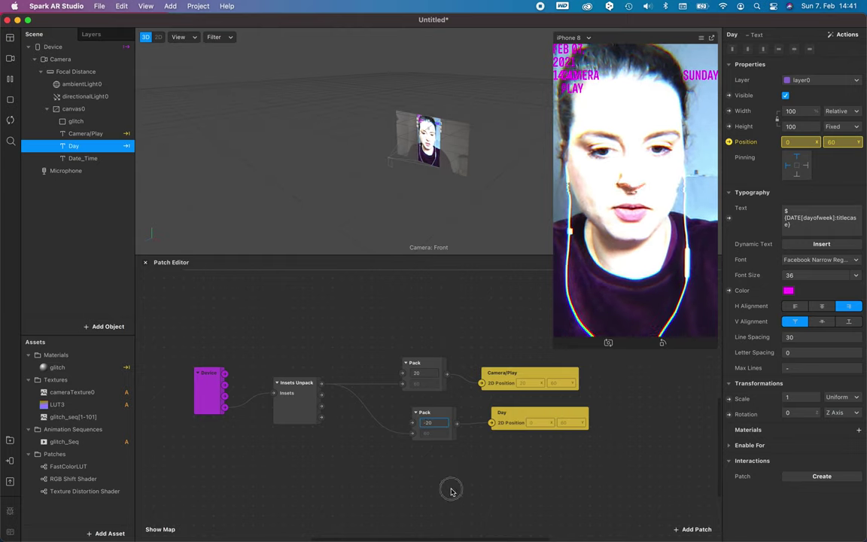
left_click_drag(433, 431, 422, 420)
left_click_drag(499, 414, 488, 409)
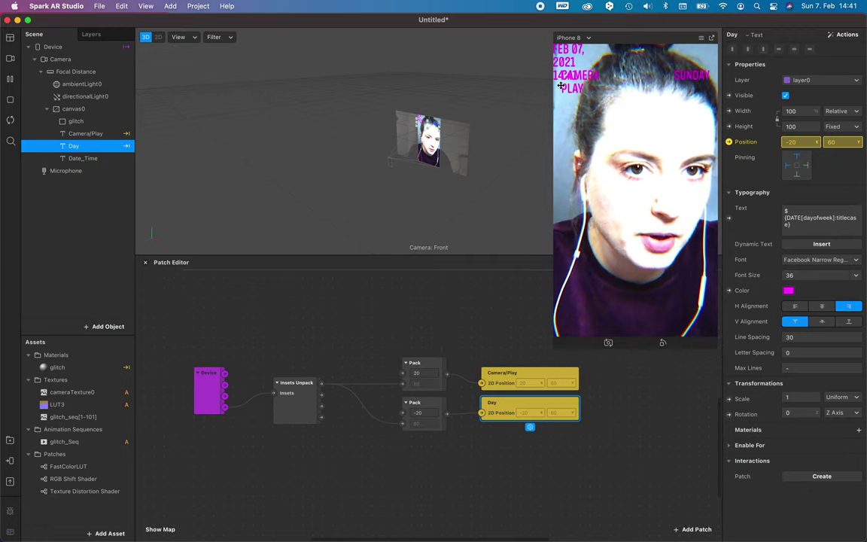
key("super+z")
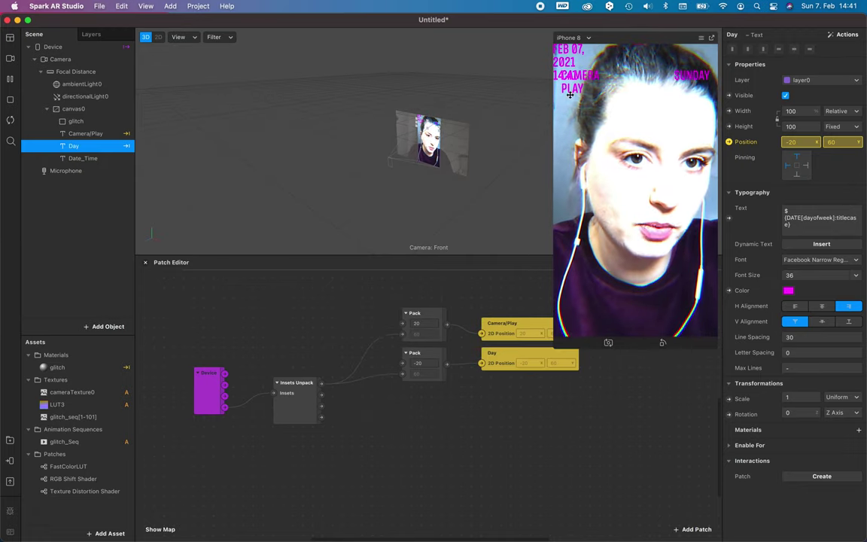
Bottom-align the Date_Time text and link its Position to the patch graph
left_click(83, 158)
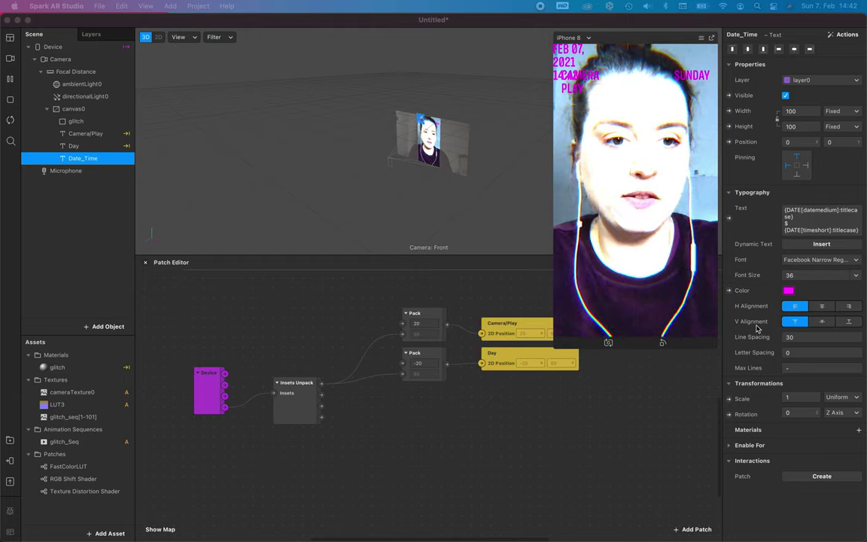
left_click(849, 322)
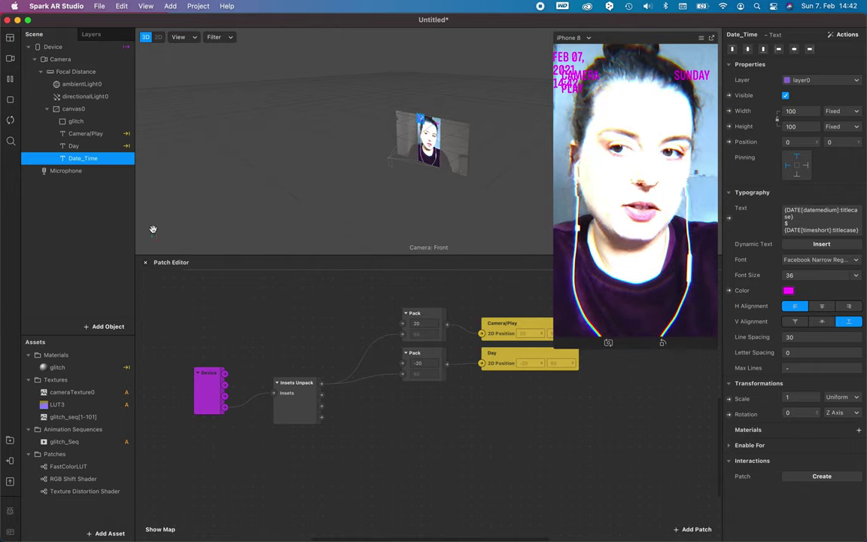
left_click(729, 143)
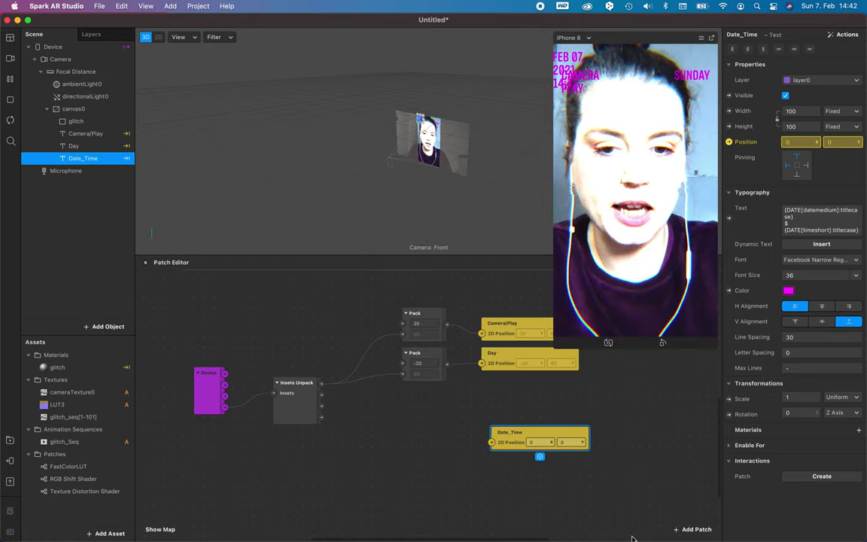
Add a Pack patch to the graph and set it to Vector 2
double_click(413, 434)
type("p")
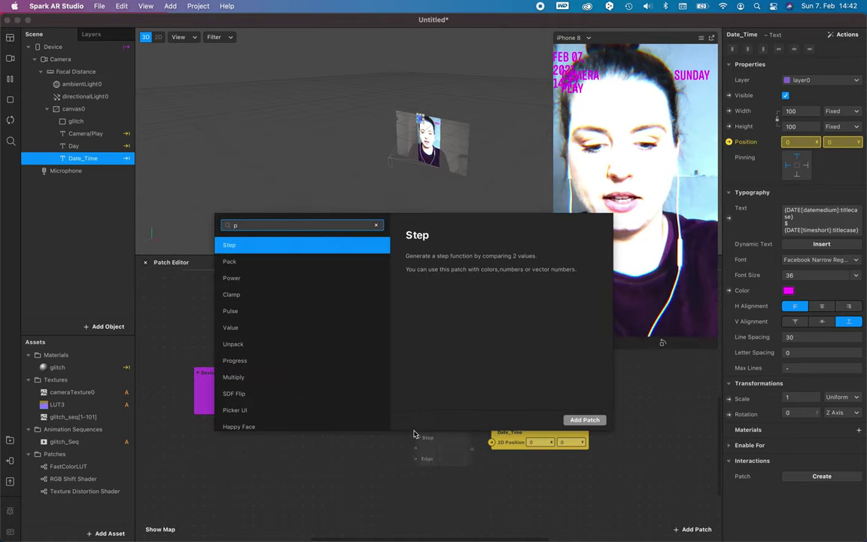
type("ack")
key("Return")
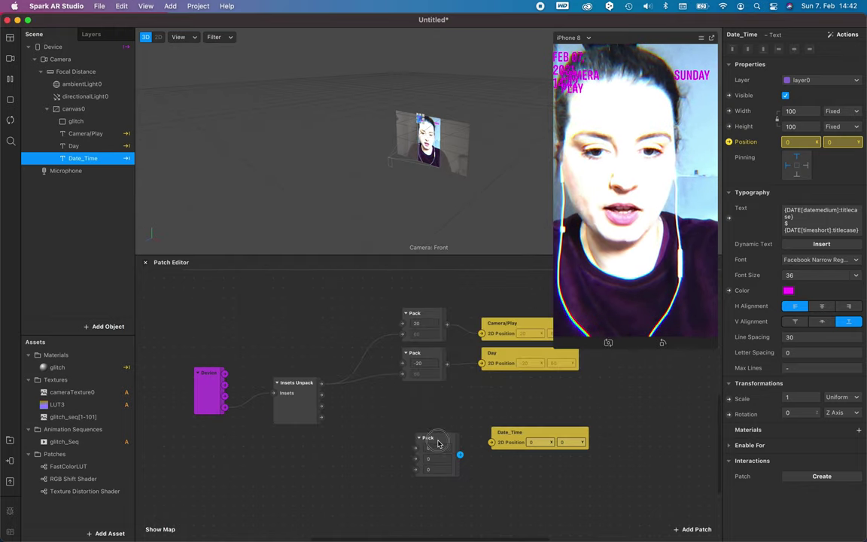
left_click(422, 467)
left_click(422, 482)
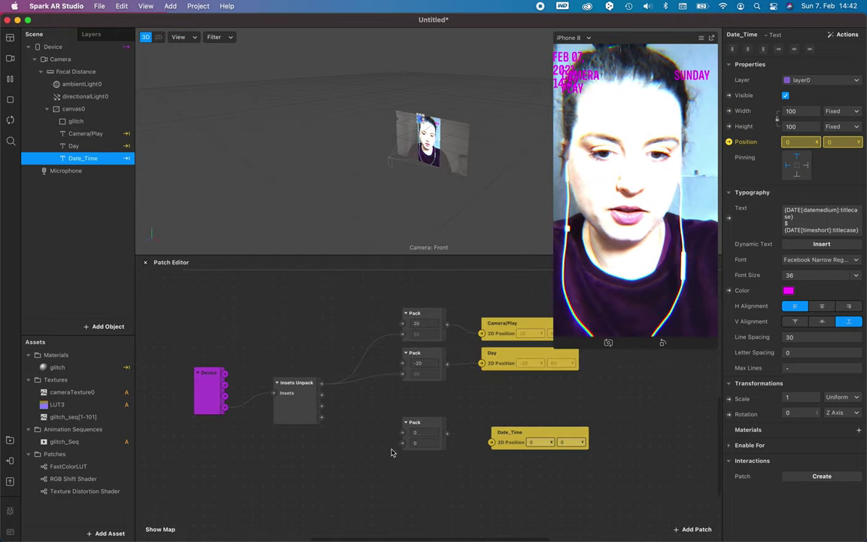
Feed the insets' Bottom value into the Pack's second input and make Date_Time's width and height Relative
left_click_drag(323, 407, 492, 443)
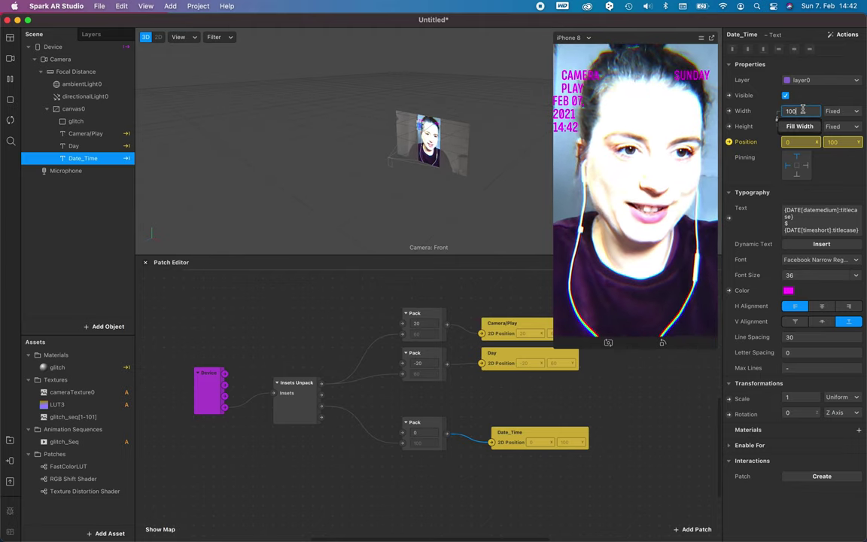
left_click(803, 126)
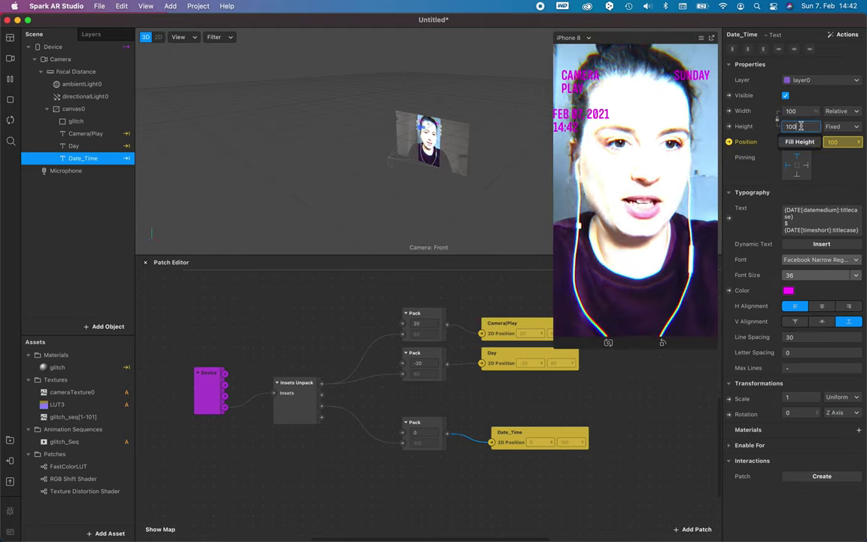
left_click(803, 146)
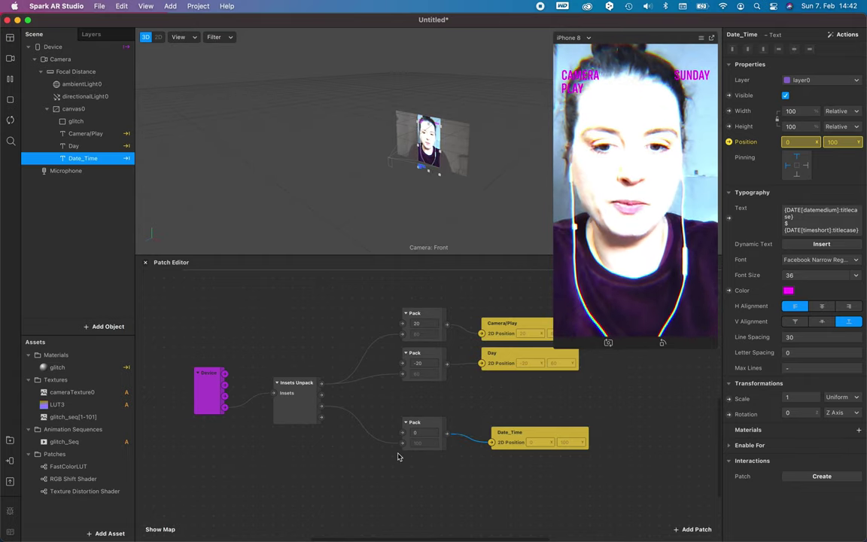
Set the Date_Time Pack's first (X) value to 20
left_click(428, 434)
type("20")
left_click(470, 509)
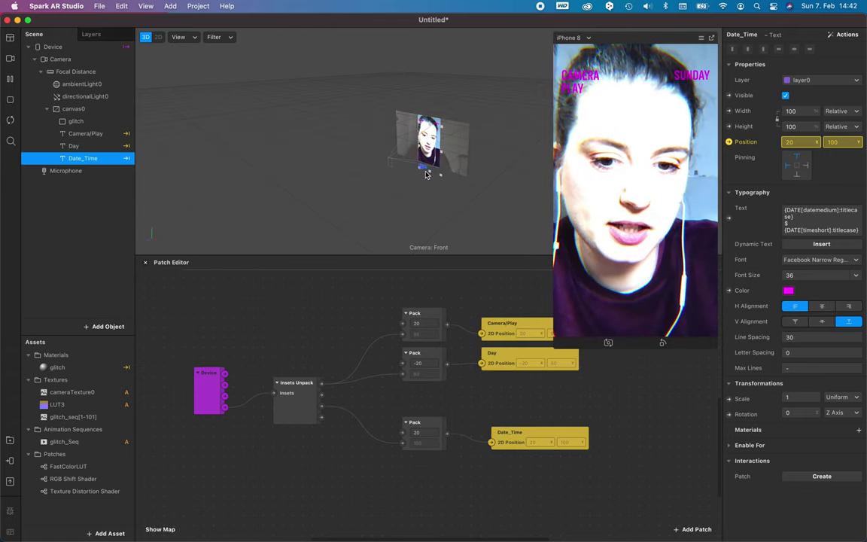
Add a Multiply patch beside the Pack with its Second Value set to -1
right_click(362, 452)
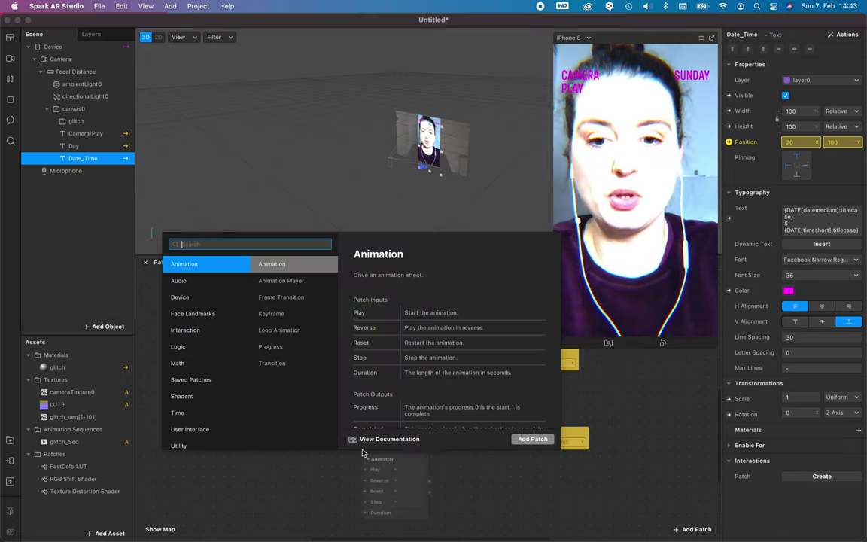
type("mu")
key("Down")
key("Down")
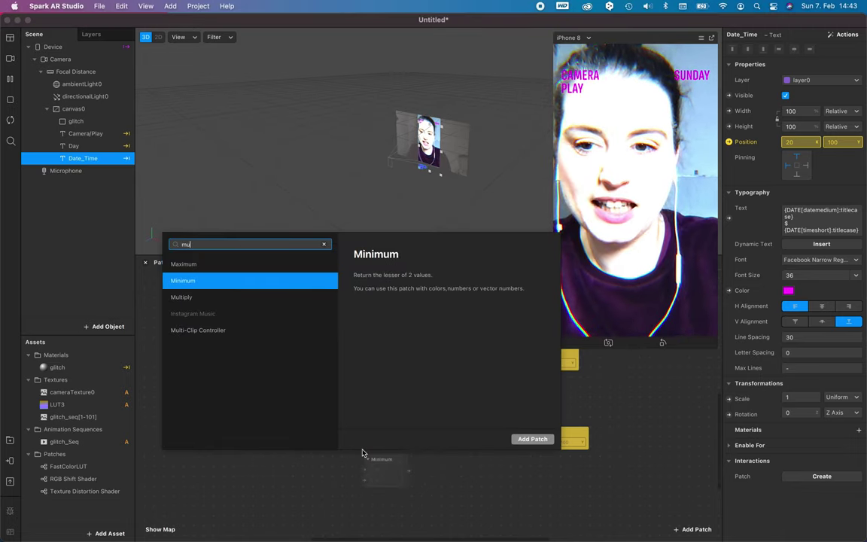
key("Return")
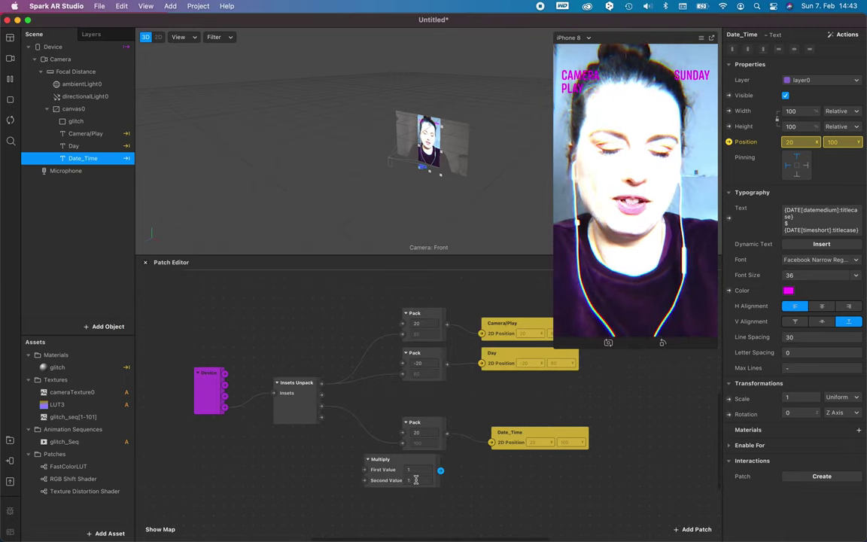
left_click(430, 425)
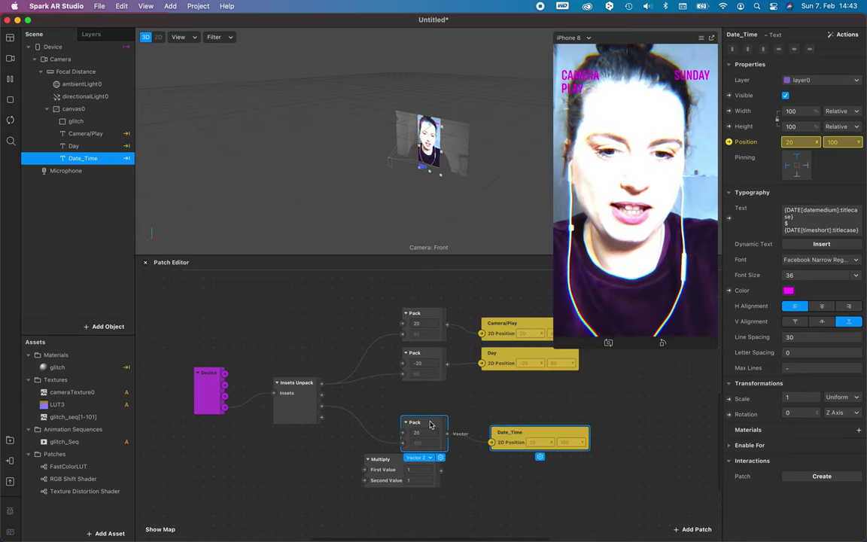
left_click_drag(430, 424, 529, 415)
left_click_drag(429, 458, 447, 441)
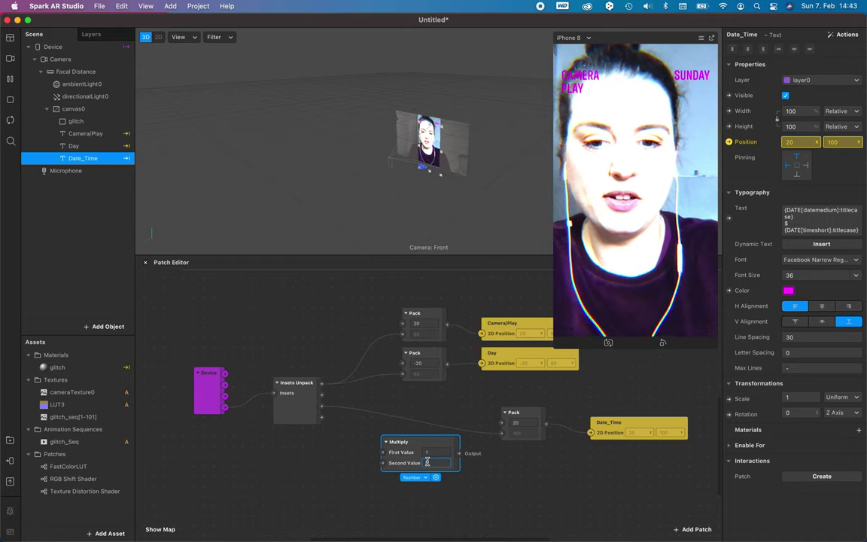
type("-1")
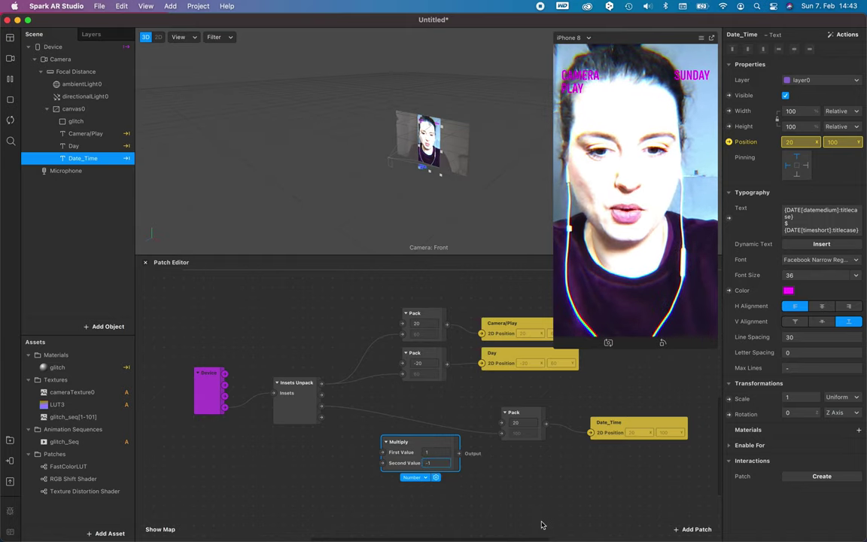
left_click(532, 497)
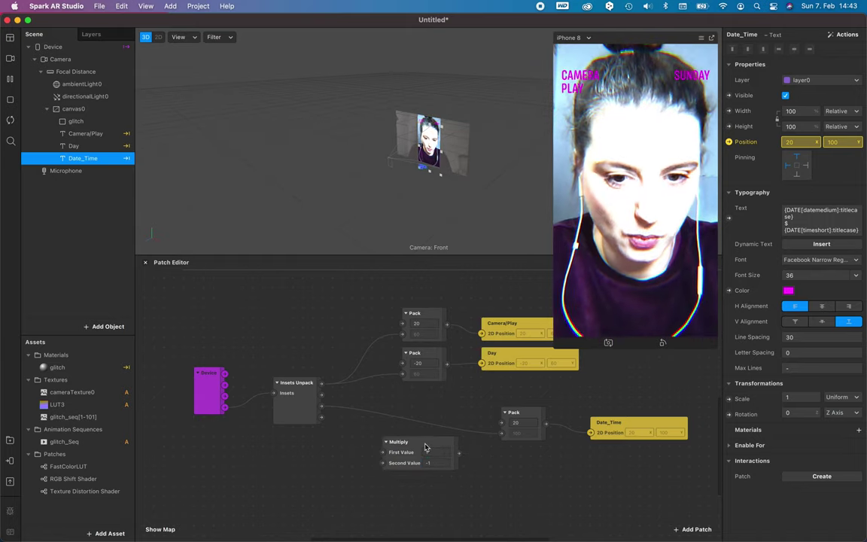
Route the bottom inset through Multiply into the Pack's second input, placing Date_Time at 20, -100
left_click_drag(322, 406, 383, 453)
left_click_drag(457, 456, 502, 434)
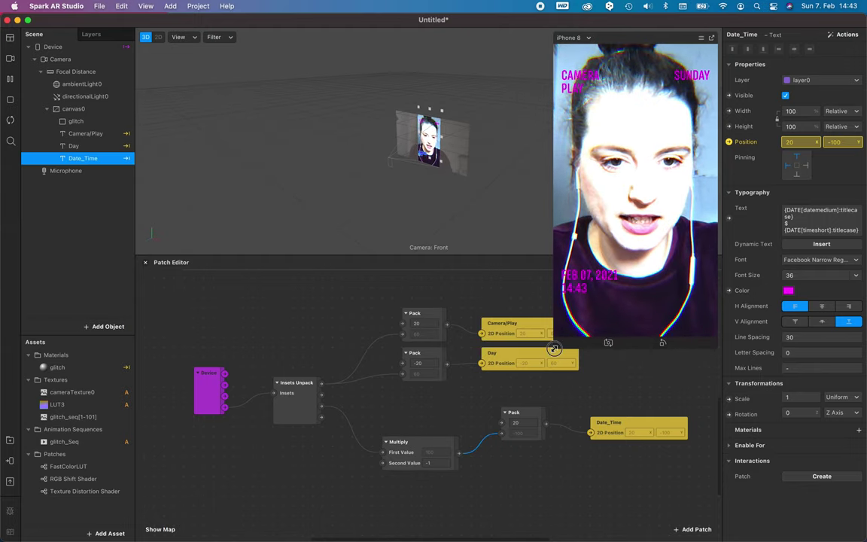
left_click_drag(554, 348, 555, 359)
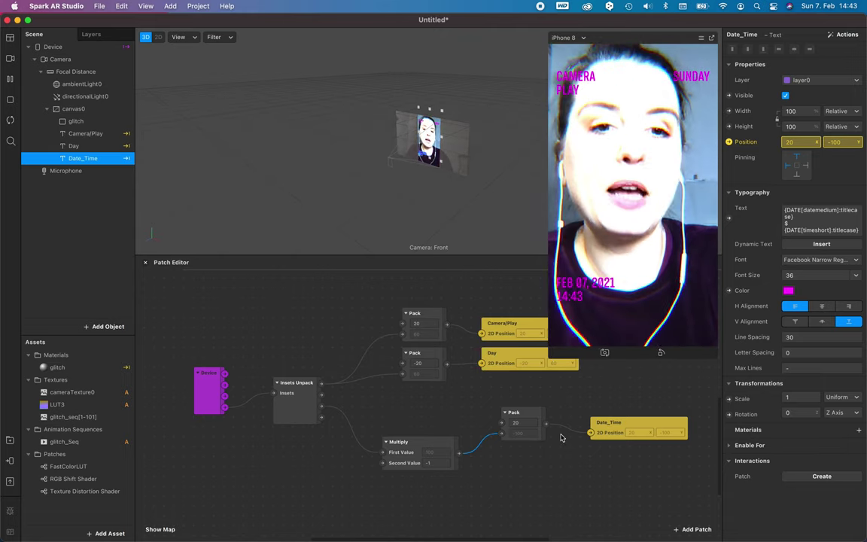
left_click(578, 474)
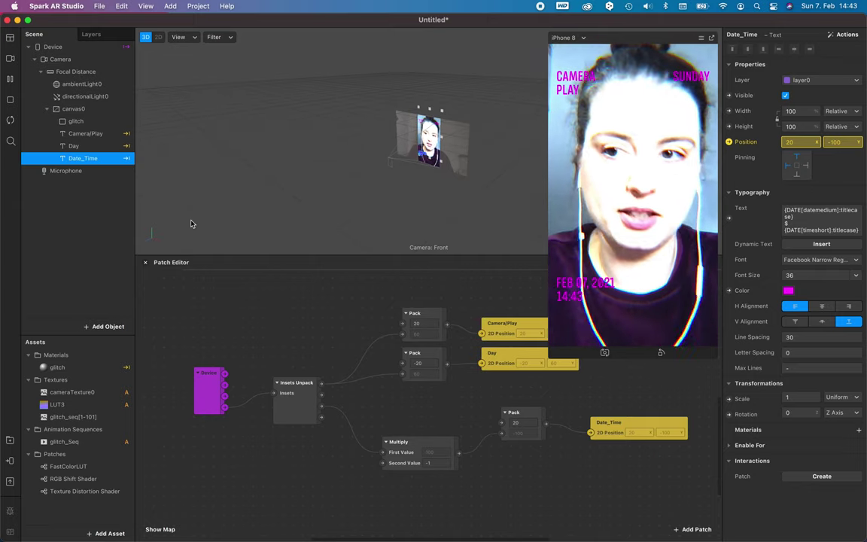
Add a rectangle to the scene and create a new material for it
left_click(69, 211)
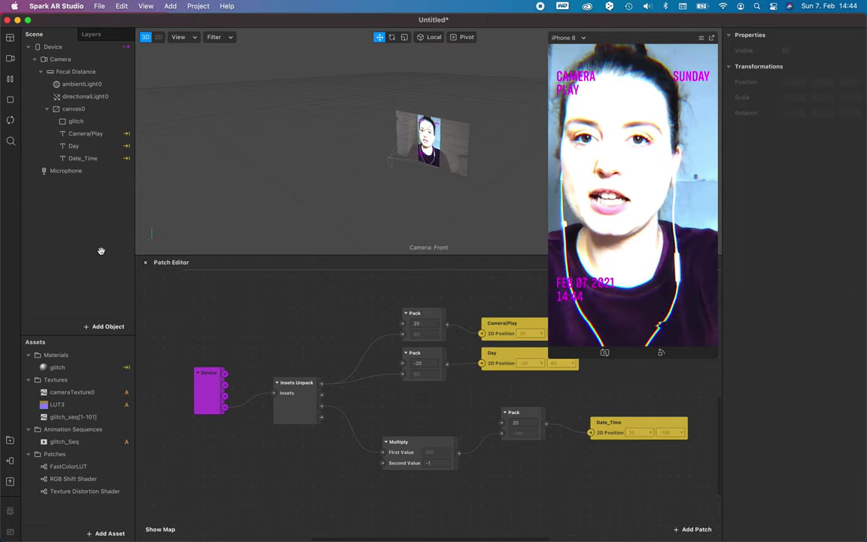
left_click(105, 327)
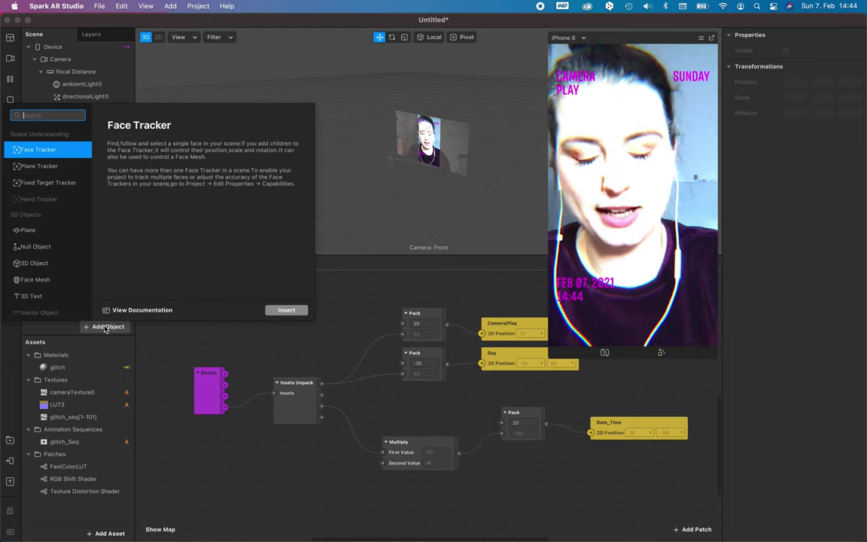
type("rec")
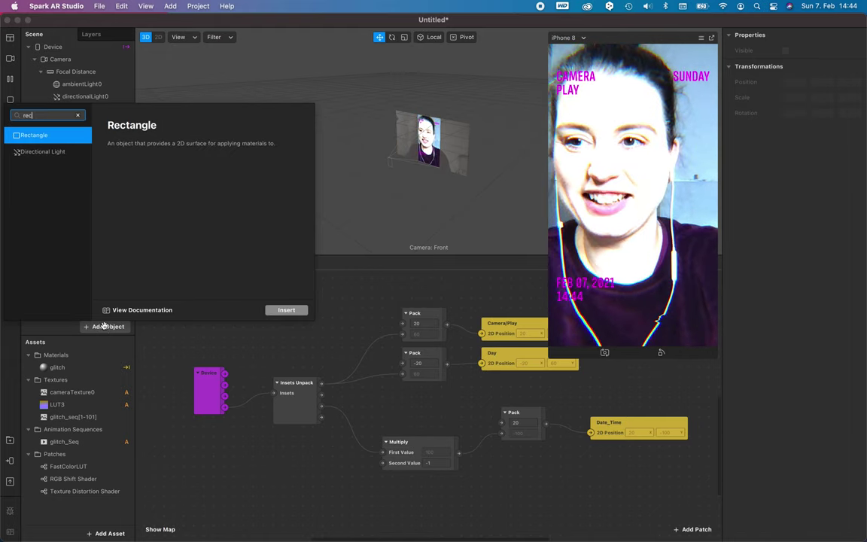
key("Return")
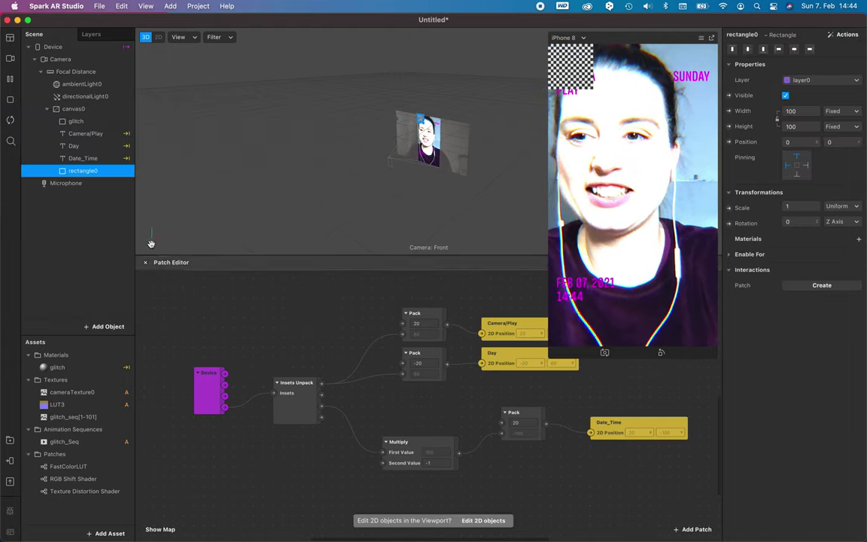
left_click(860, 239)
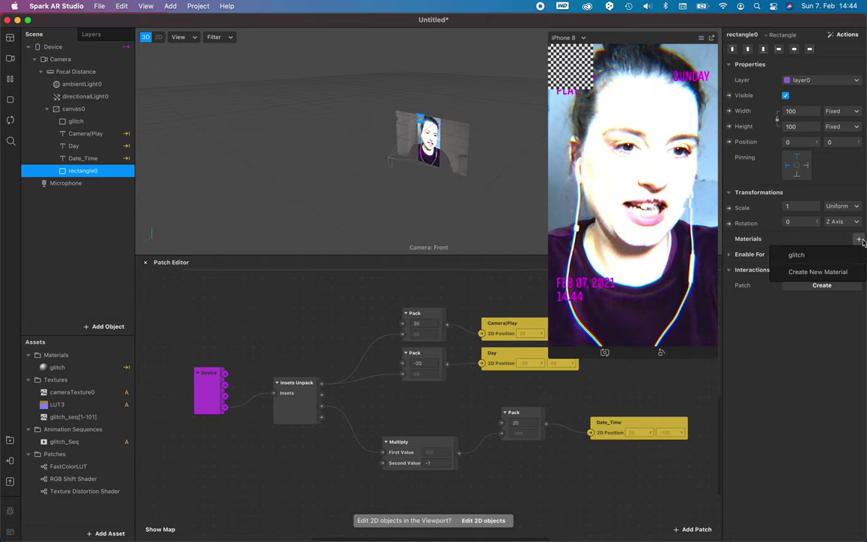
left_click(798, 272)
Rename the new material to play_icon
double_click(62, 380)
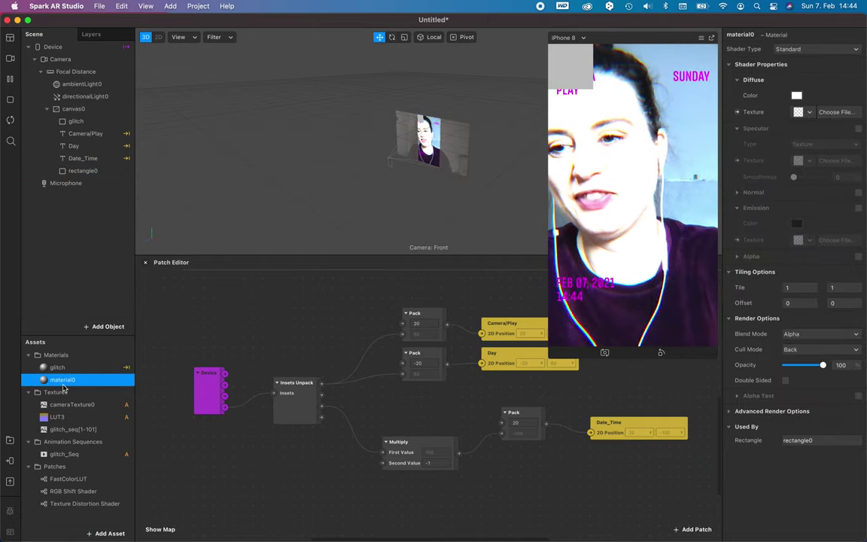
type("rec")
key("Return")
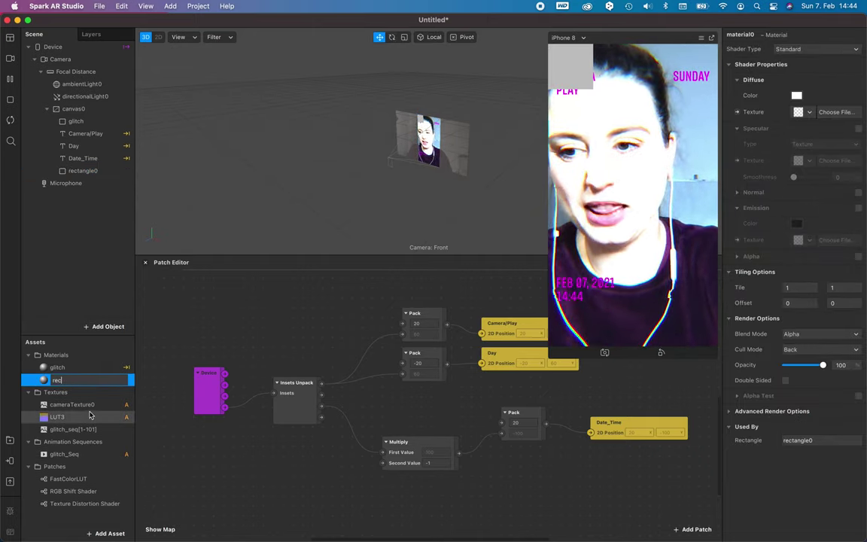
key("Down")
key("Down")
key("Down")
double_click(73, 384)
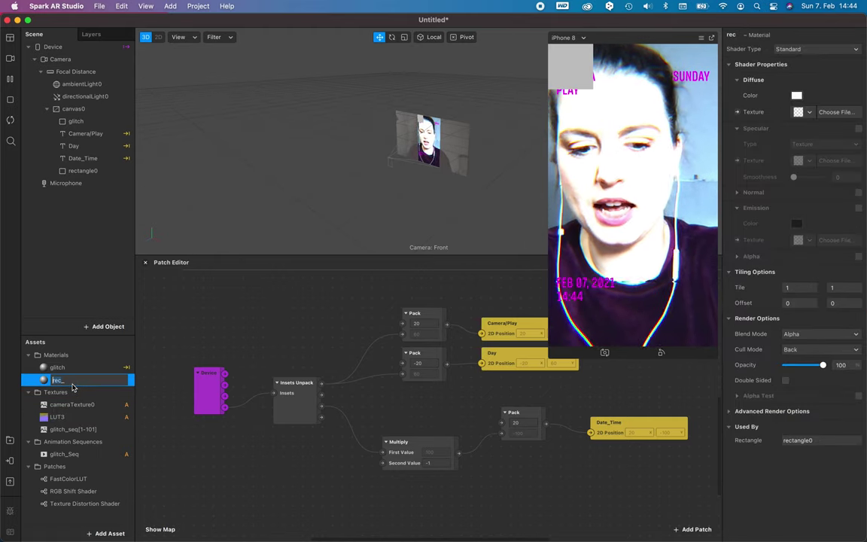
type("play_icon")
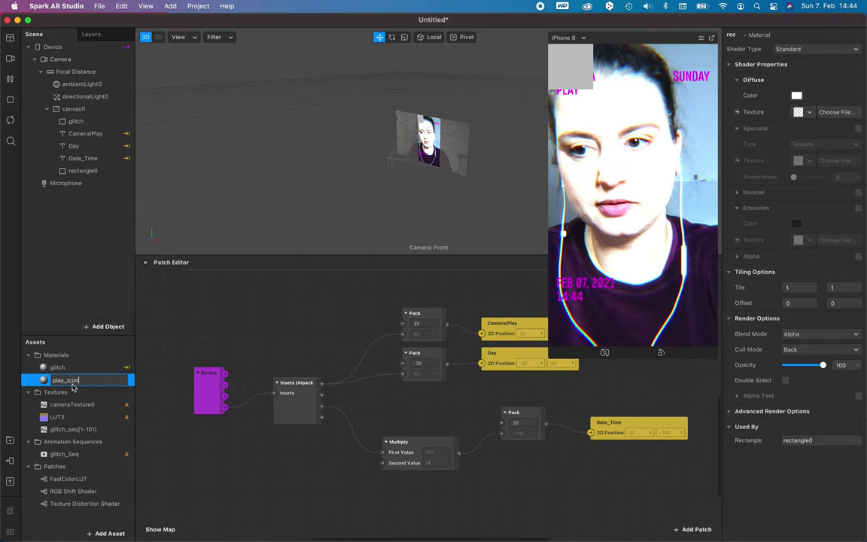
key("Return")
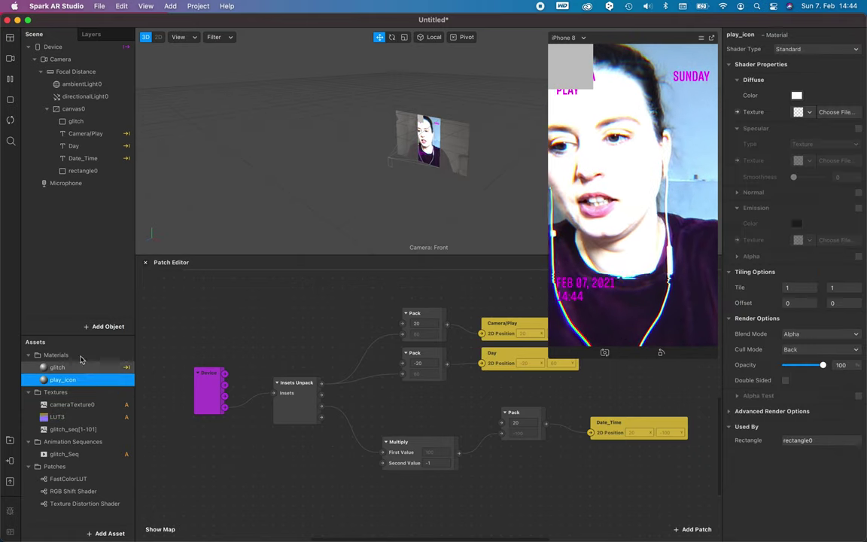
Rename the rectangle to play_icon
double_click(83, 171)
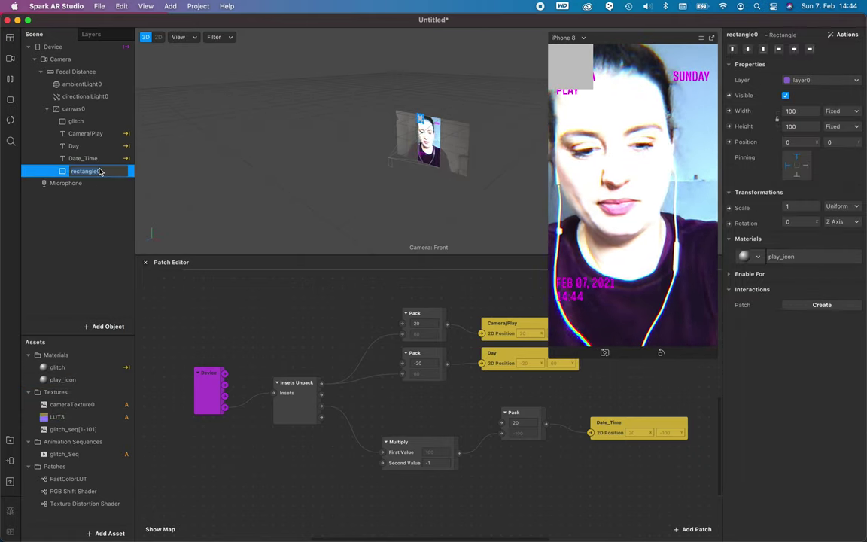
type("play")
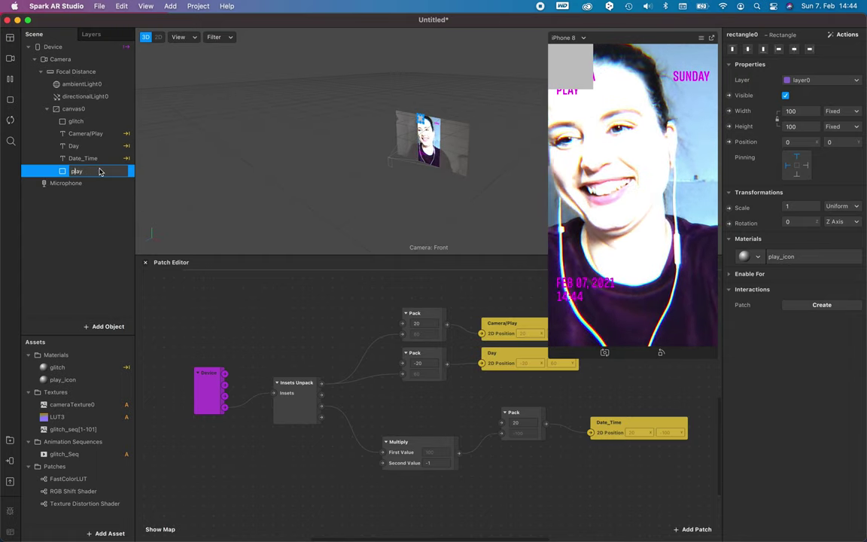
type("_icon")
key("Return")
Give the play_icon material a Flat shader with a magenta diffuse colour
left_click(62, 380)
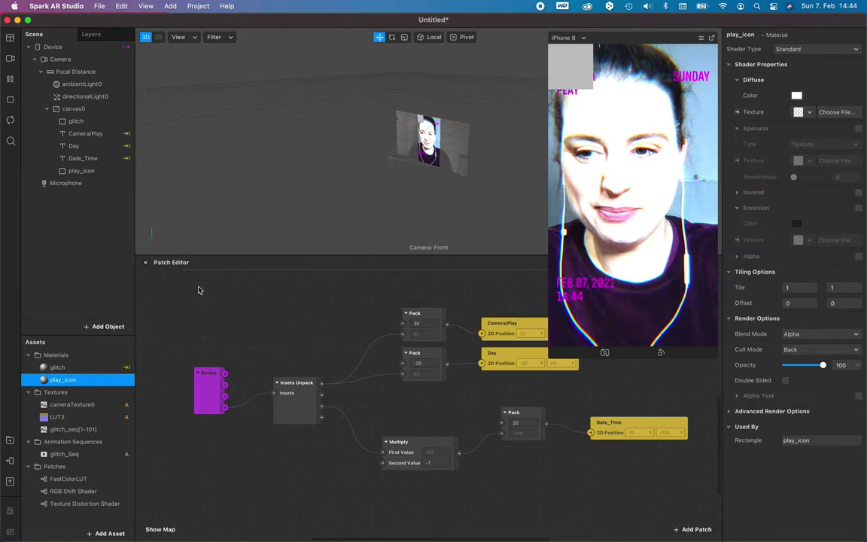
left_click(811, 59)
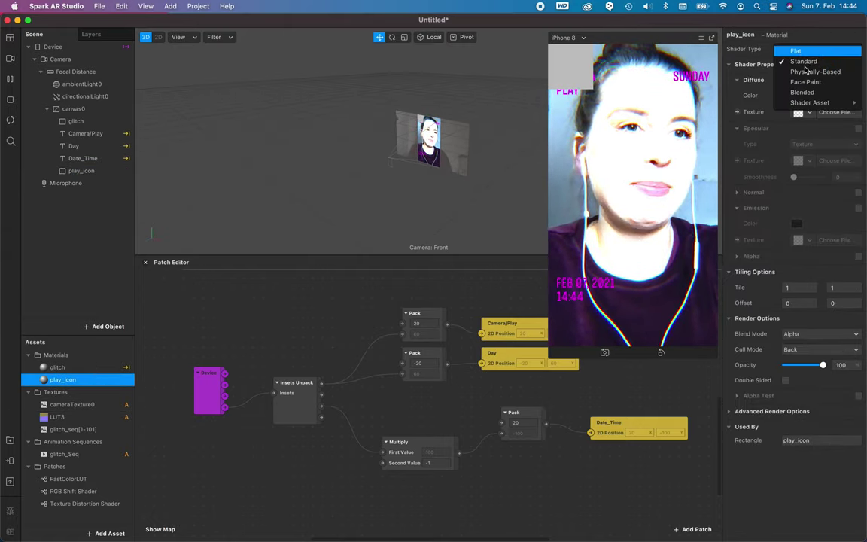
left_click(795, 50)
left_click(797, 96)
left_click(234, 332)
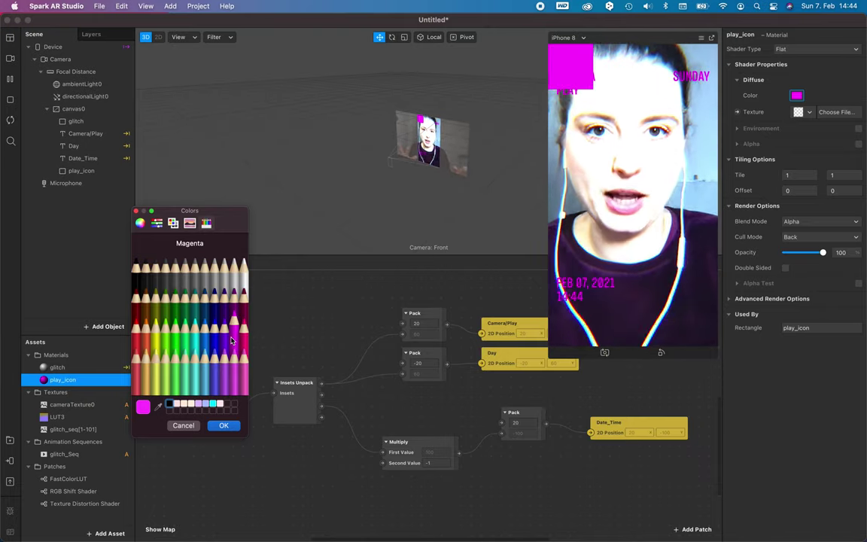
left_click(833, 154)
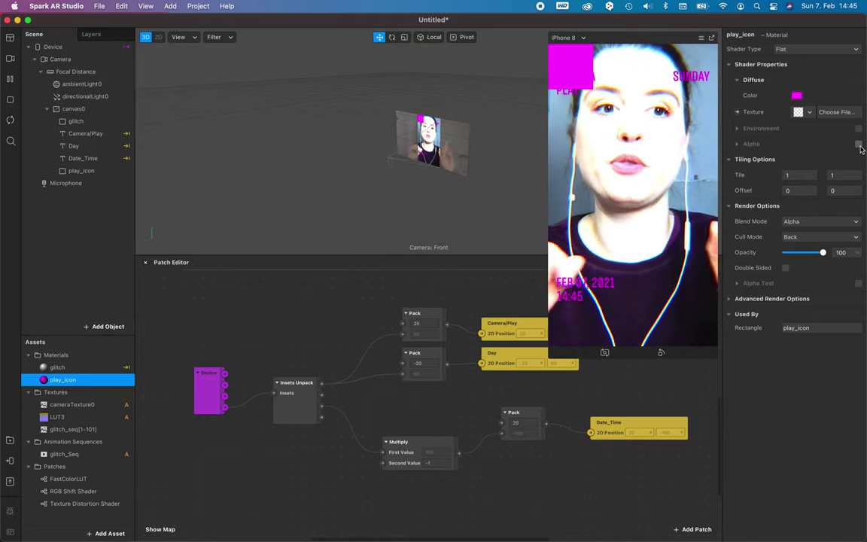
Enable alpha on the material and import play_icon.png as its alpha texture
left_click(859, 144)
left_click(810, 176)
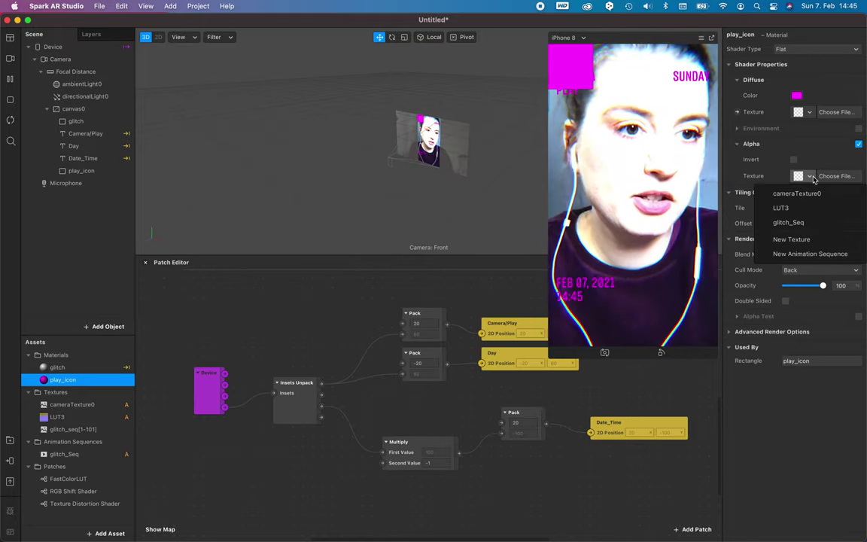
left_click(791, 240)
left_click(381, 192)
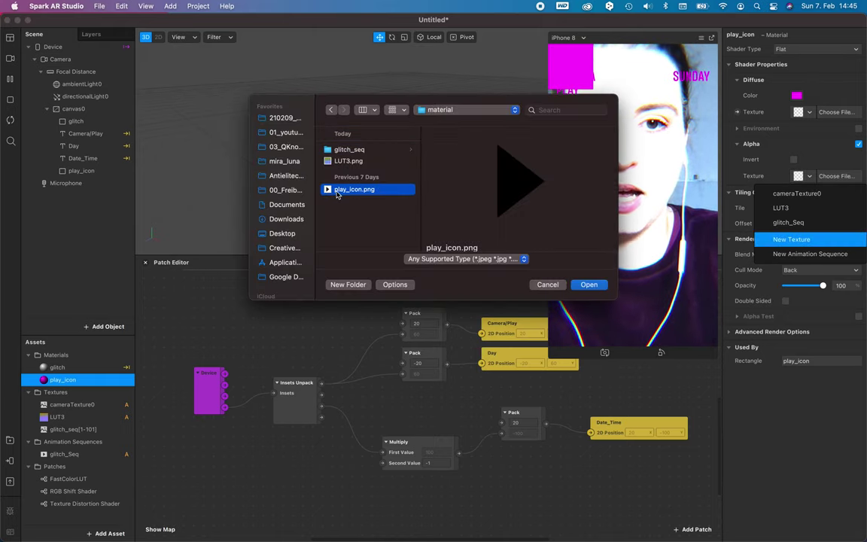
left_click(602, 285)
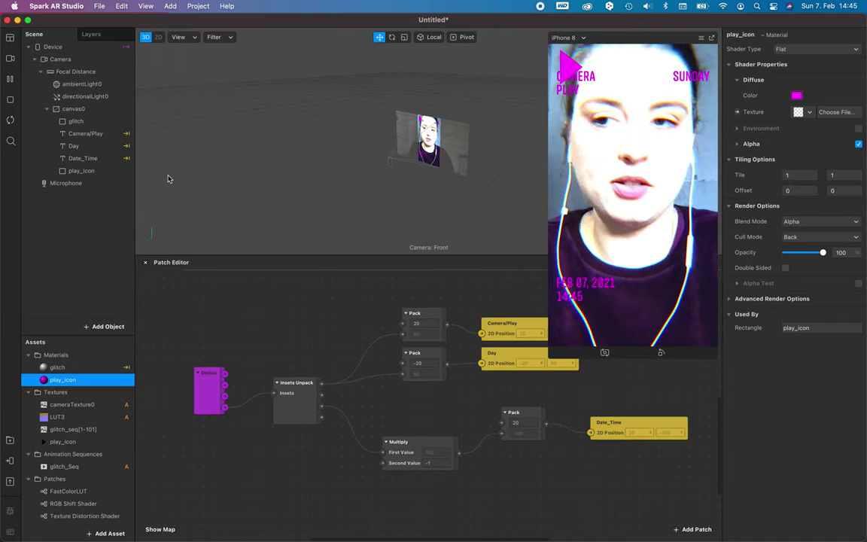
Shrink the play_icon rectangle's scale to 0,3, after first trying 0,5
left_click(106, 170)
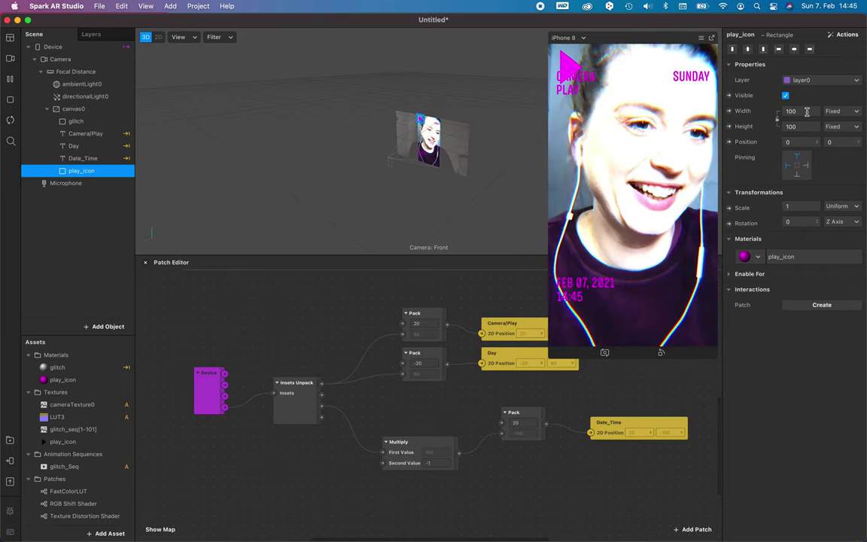
left_click(800, 207)
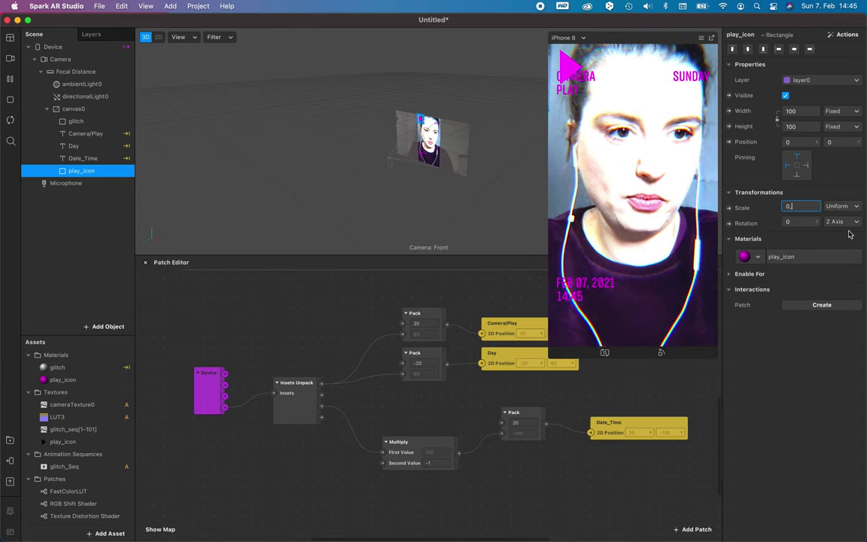
key("Tab")
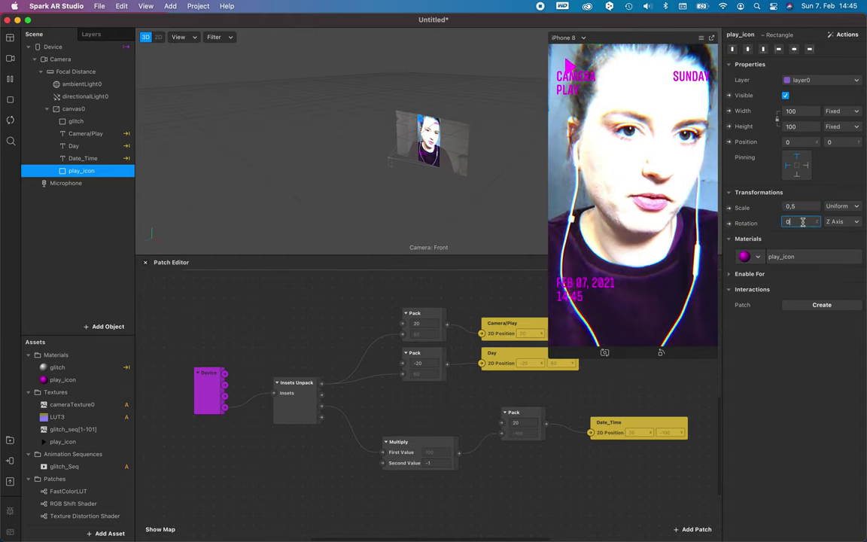
left_click(789, 206)
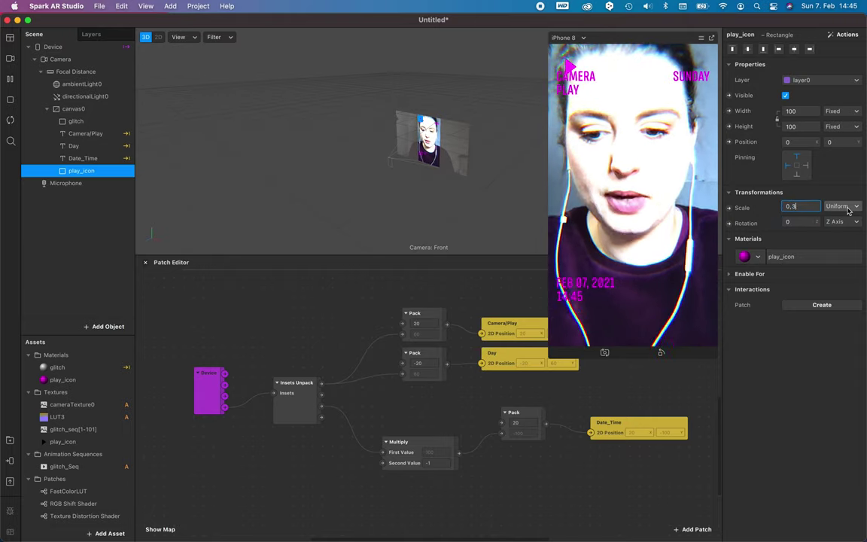
left_click(808, 223)
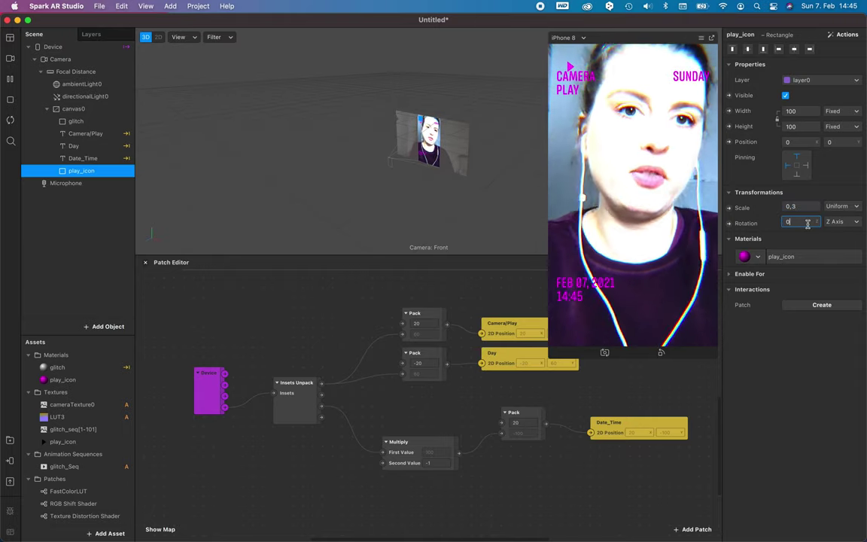
left_click(573, 76)
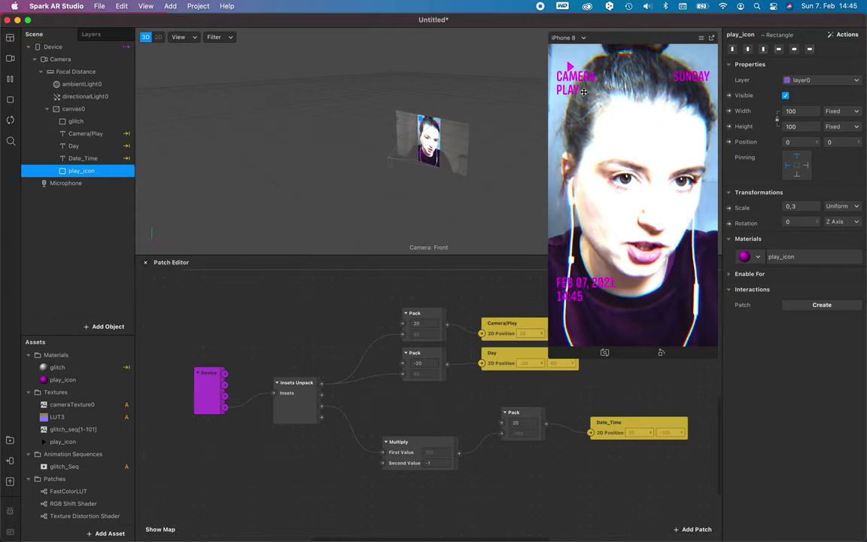
Add a new Pack patch set to Vector 2 in the Patch Editor
scroll(452, 376, "up", 5)
double_click(368, 345)
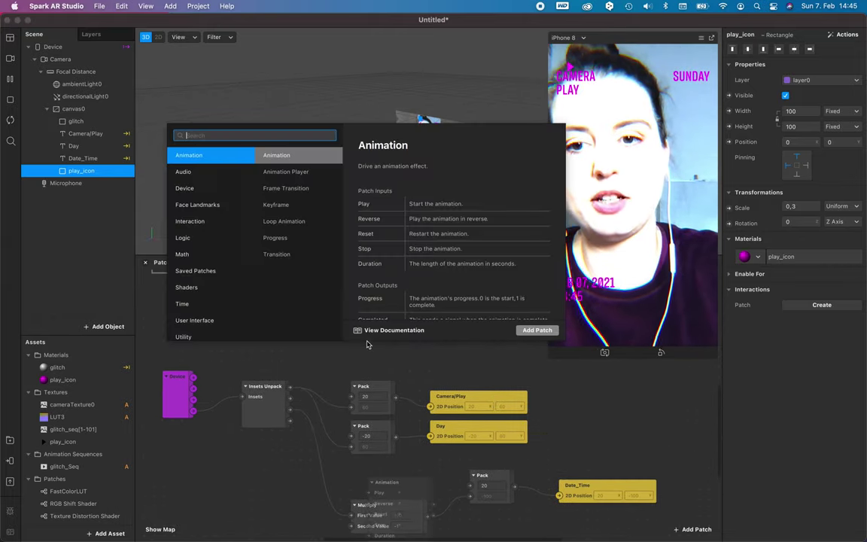
type("pack")
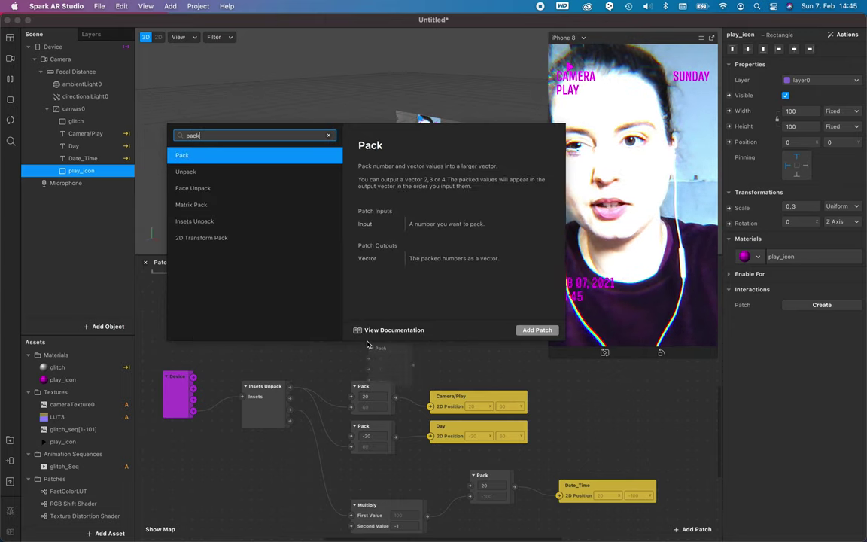
key("Return")
left_click_drag(395, 357, 379, 325)
left_click(376, 363)
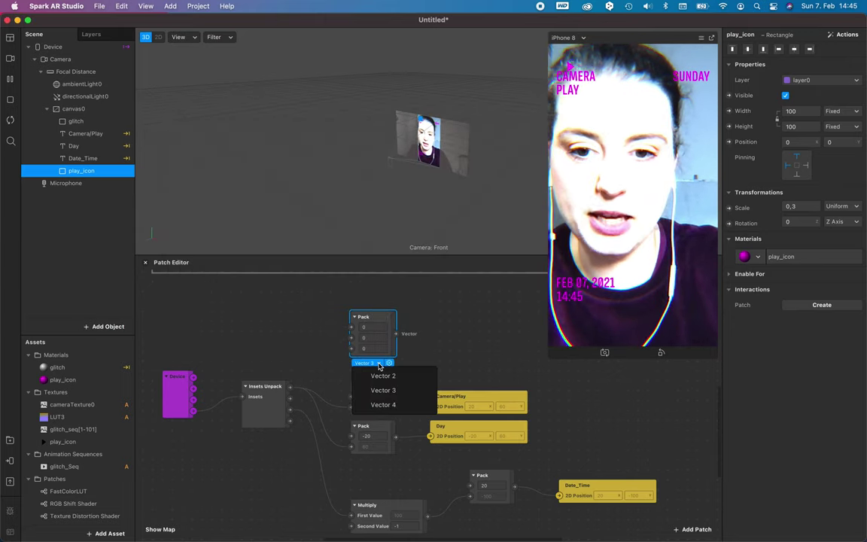
left_click(381, 375)
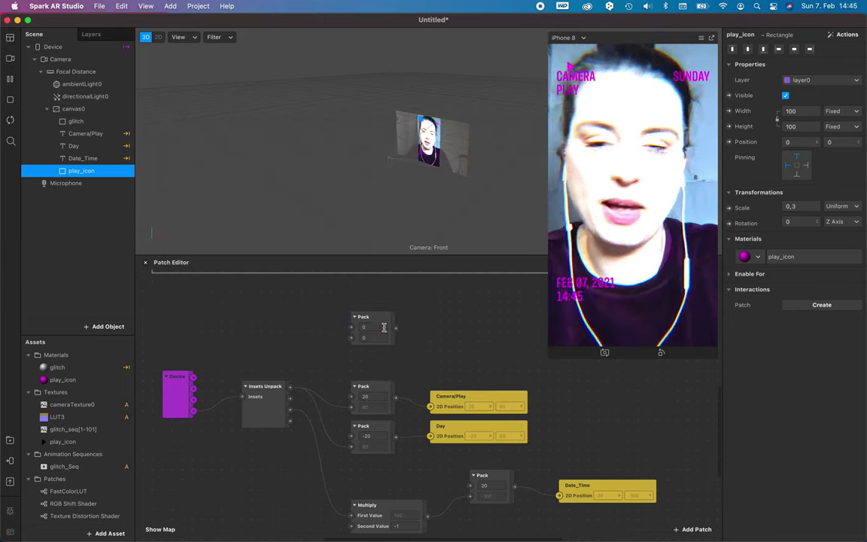
left_click_drag(385, 332, 386, 342)
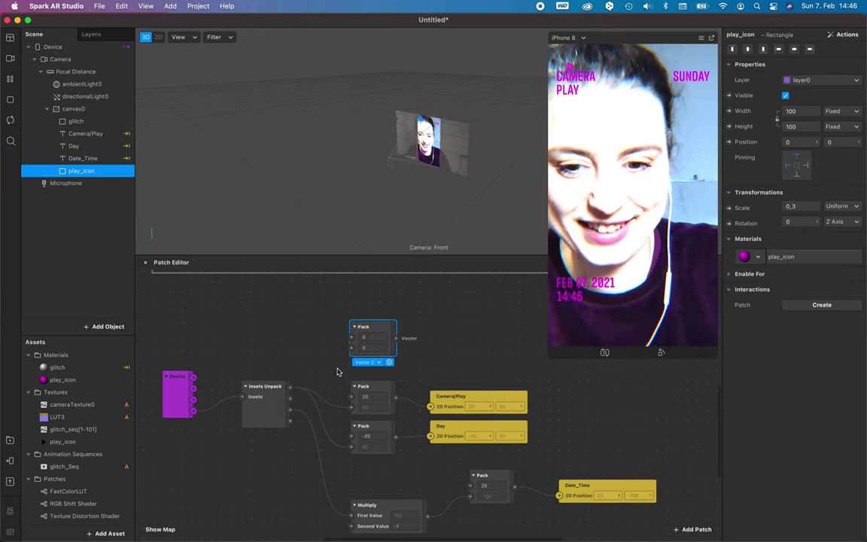
Feed an Insets Unpack output into the Pack and wire it into play_icon's 2D Position
left_click_drag(289, 388, 352, 347)
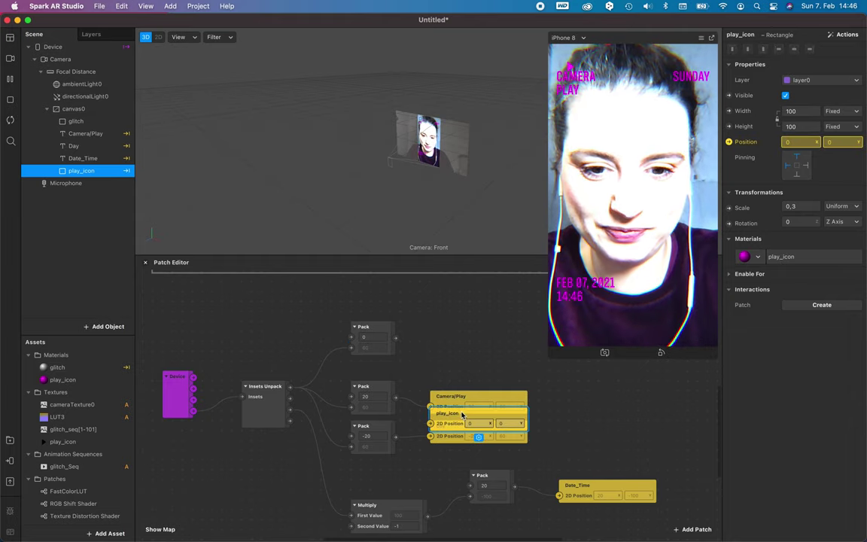
left_click_drag(417, 374, 462, 341)
left_click_drag(396, 337, 430, 347)
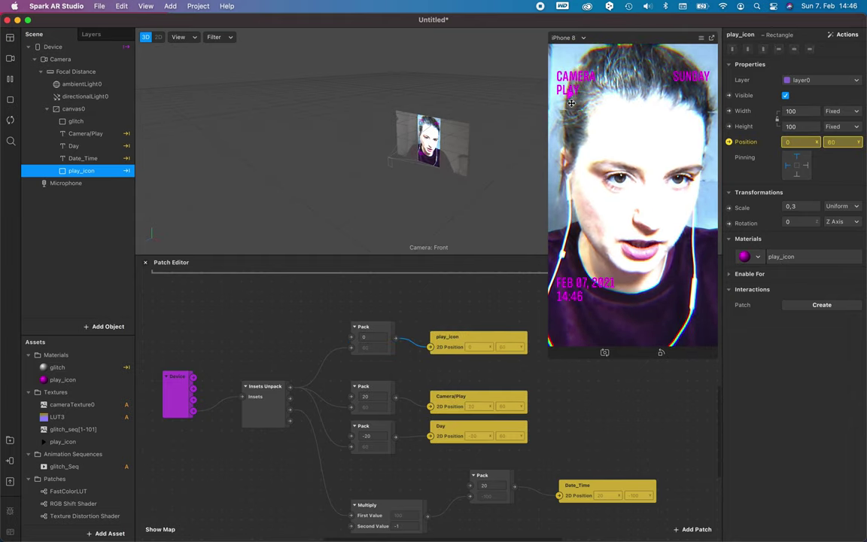
left_click_drag(372, 336, 429, 320)
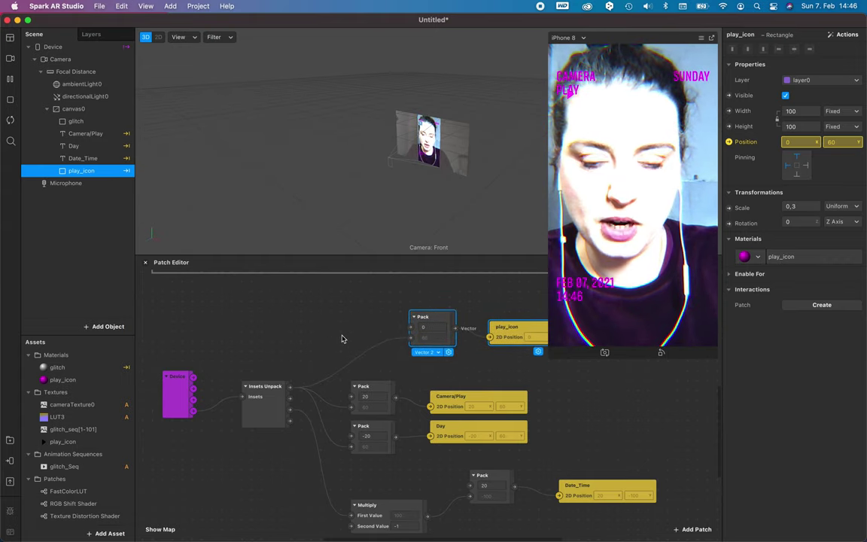
Add a Subtract patch and arrange it beside the Pack and play_icon patches
double_click(332, 351)
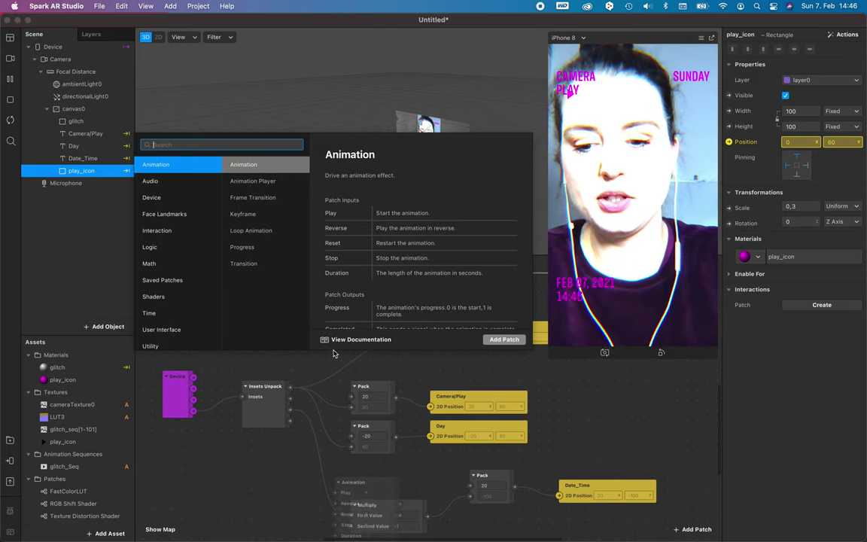
type("sub")
key("Return")
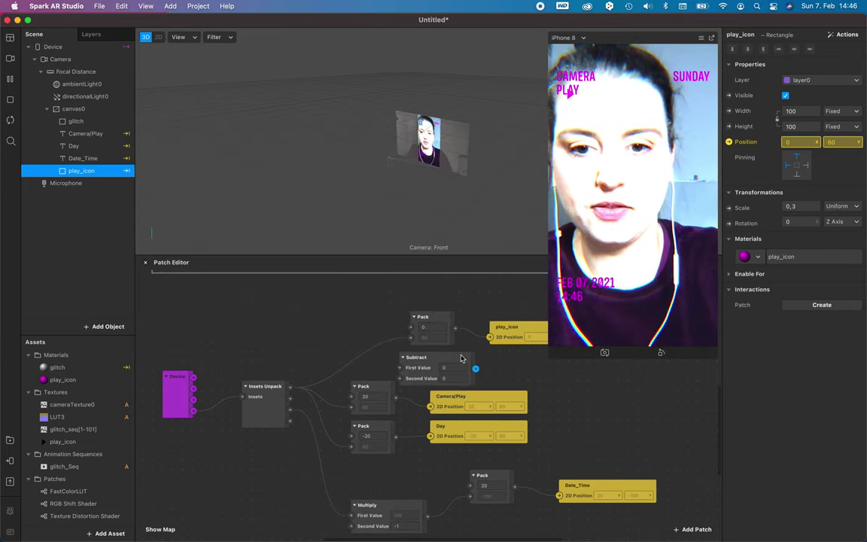
left_click_drag(443, 359, 357, 342)
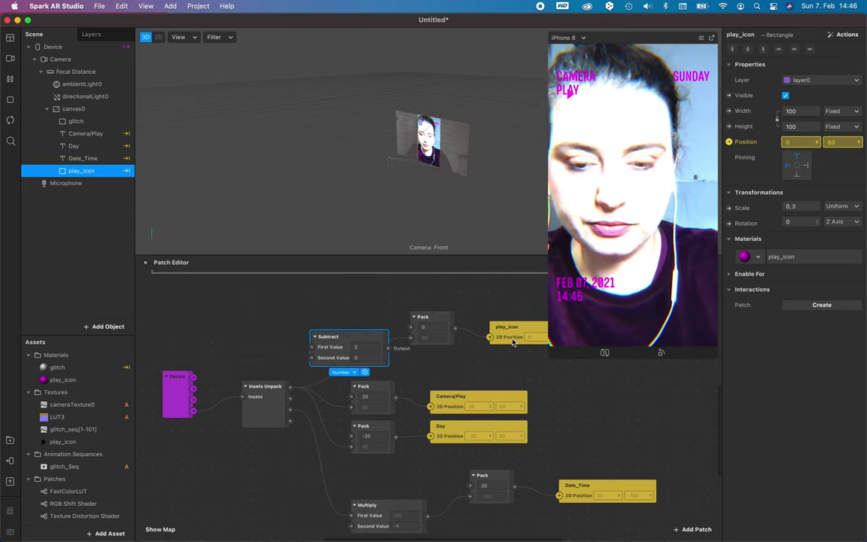
scroll(357, 342, "right", 5)
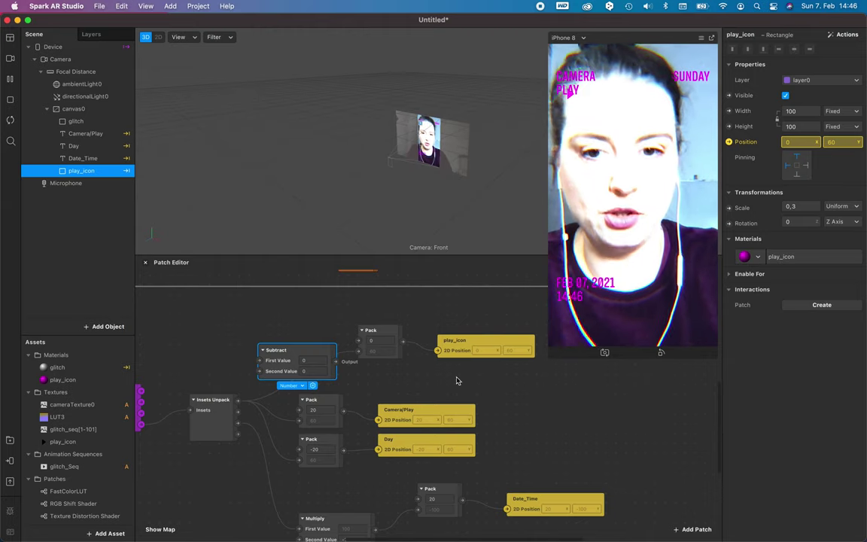
left_click(497, 370)
left_click_drag(497, 371, 465, 336)
left_click_drag(329, 350, 375, 347)
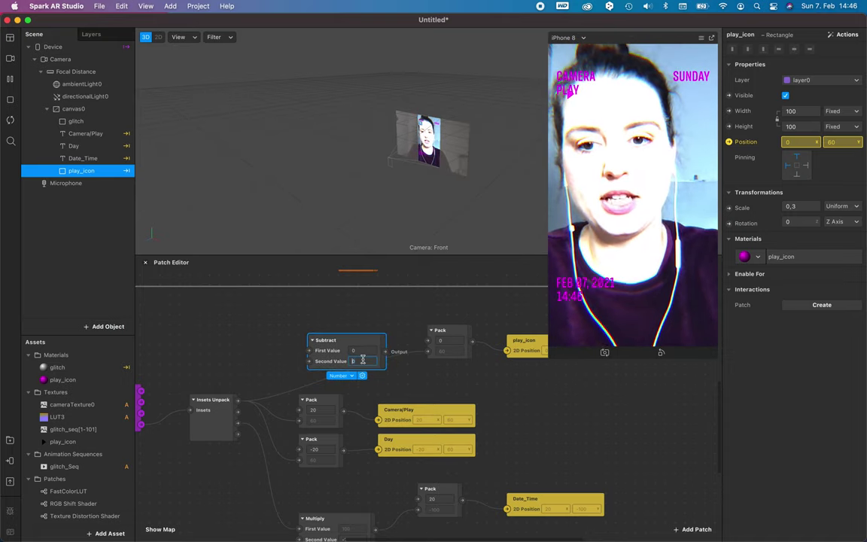
left_click(288, 364)
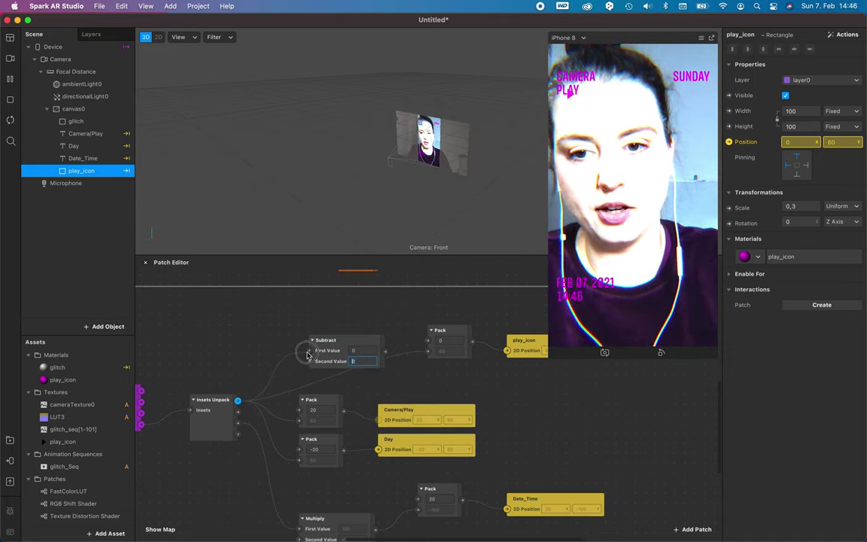
Subtract 10 from the top inset and feed the result into the Pack's Y value
left_click_drag(310, 351, 238, 400)
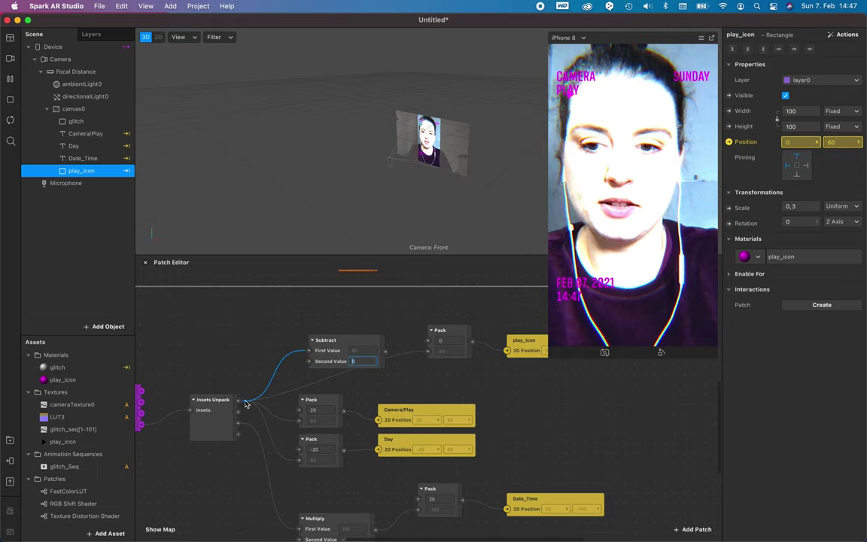
left_click(360, 361)
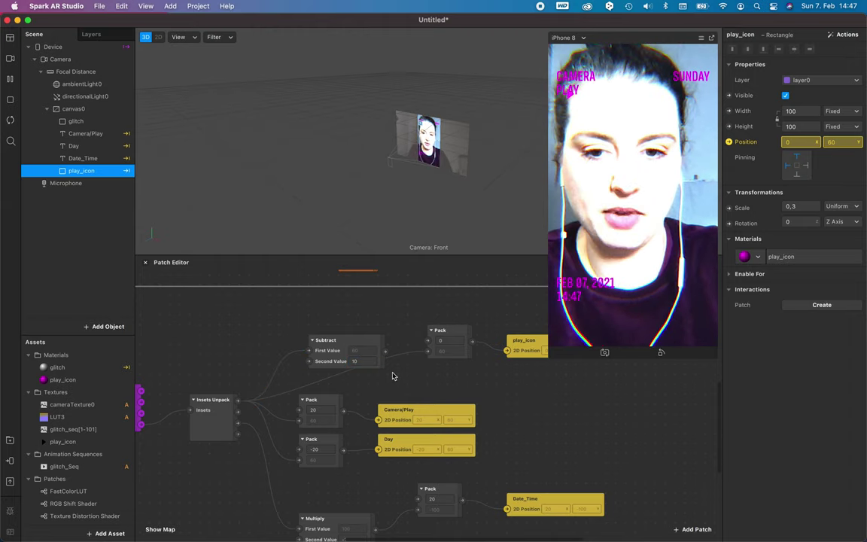
left_click_drag(385, 351, 428, 341)
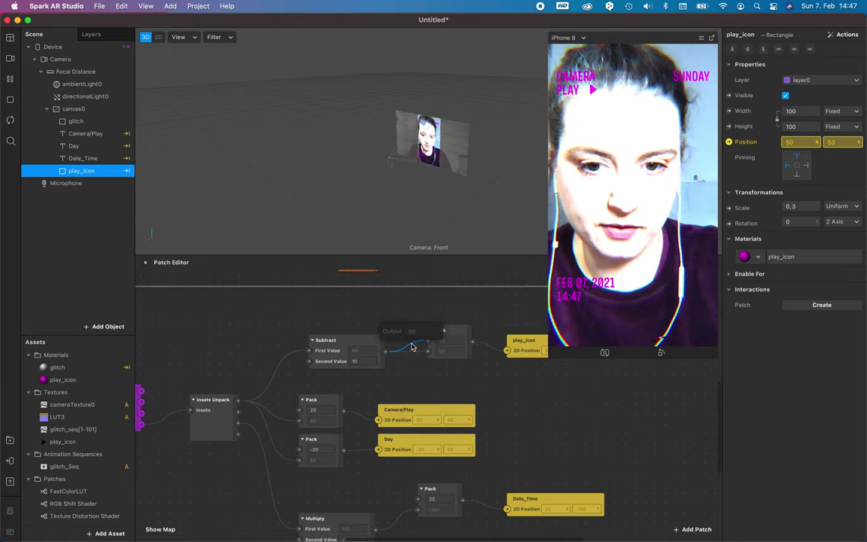
key("super+z")
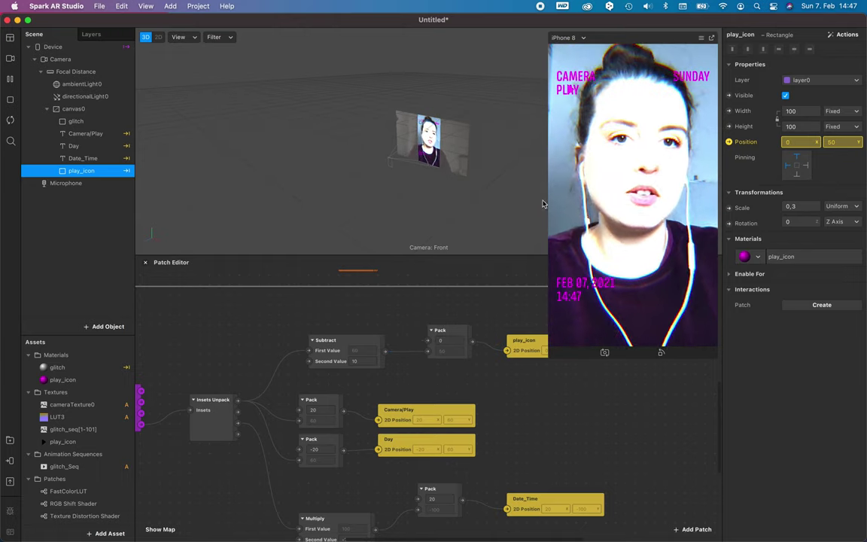
Set the play_icon Pack's X value to 35, after trying 40 and 30
left_click(460, 341)
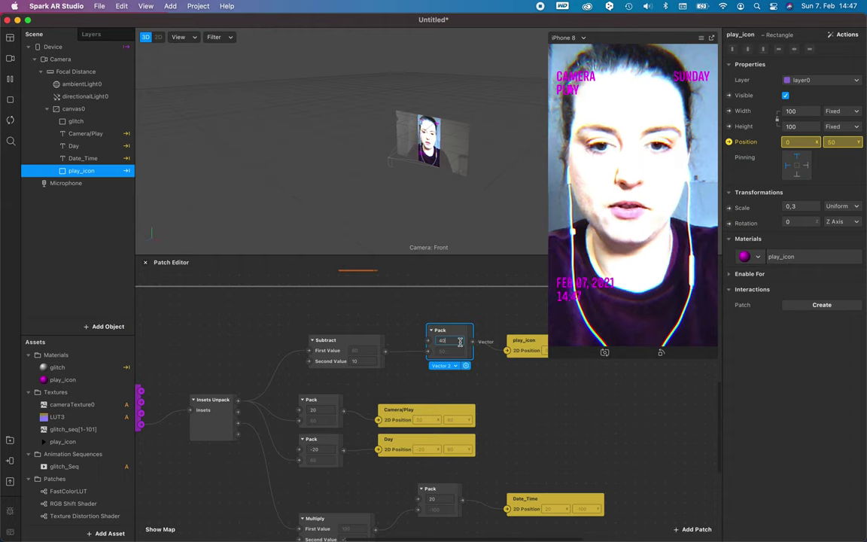
type("40")
left_click(507, 373)
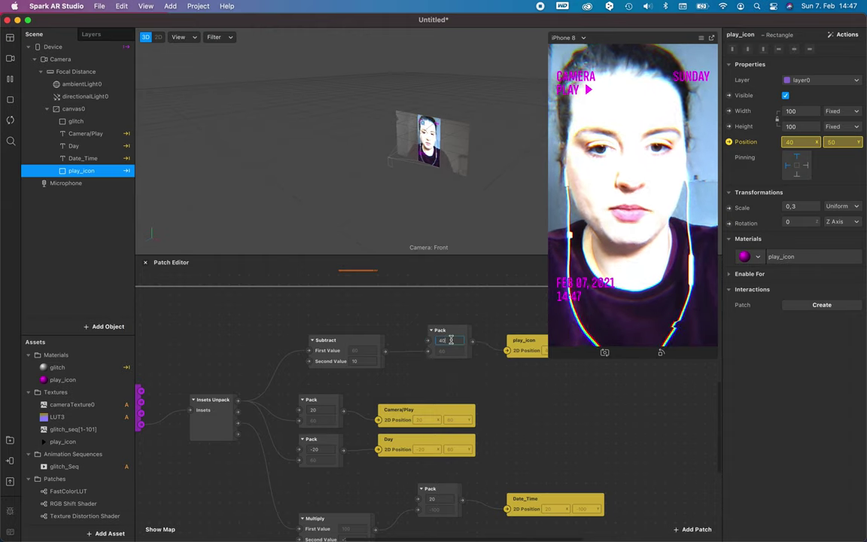
type("30")
key("Return")
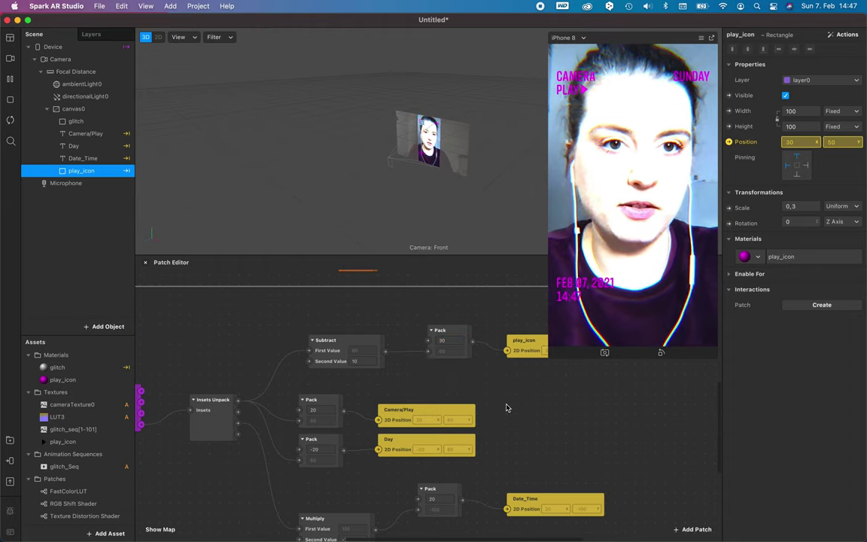
left_click(444, 340)
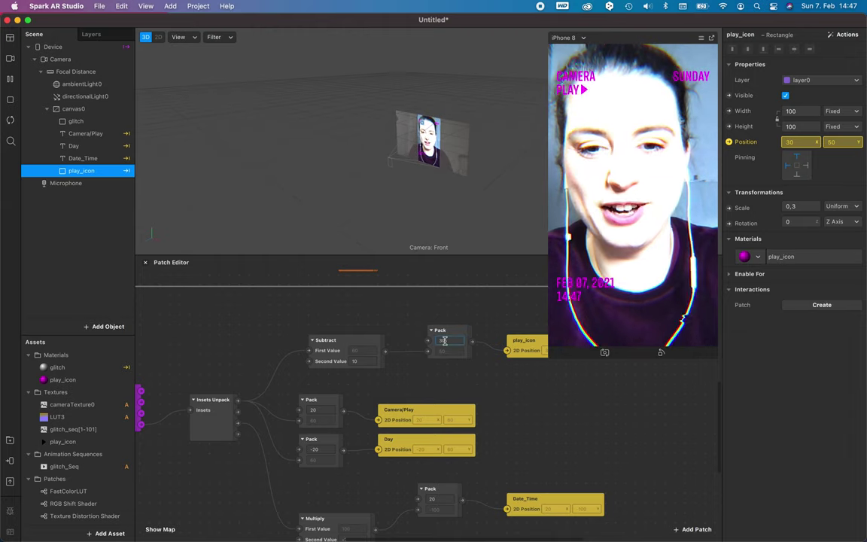
key("Return")
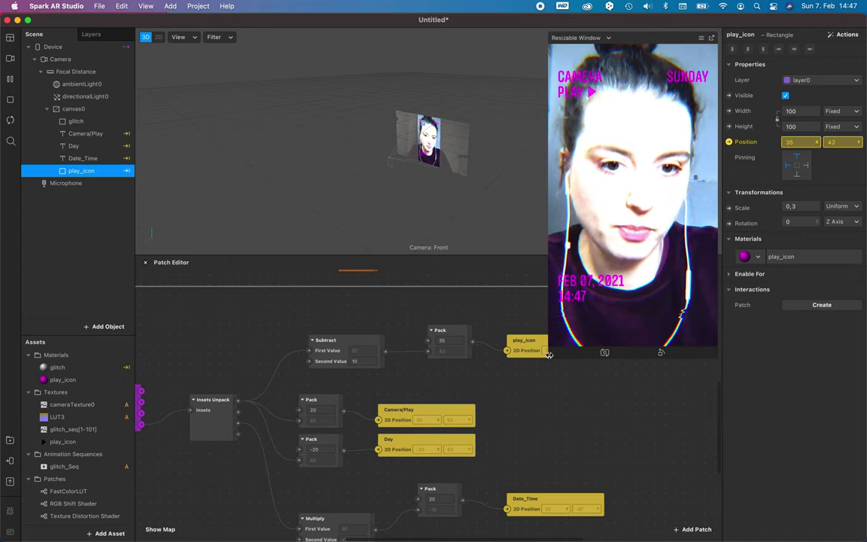
Test the icon's placement at different simulator sizes, then return to iPhone 8
left_click_drag(550, 357, 509, 317)
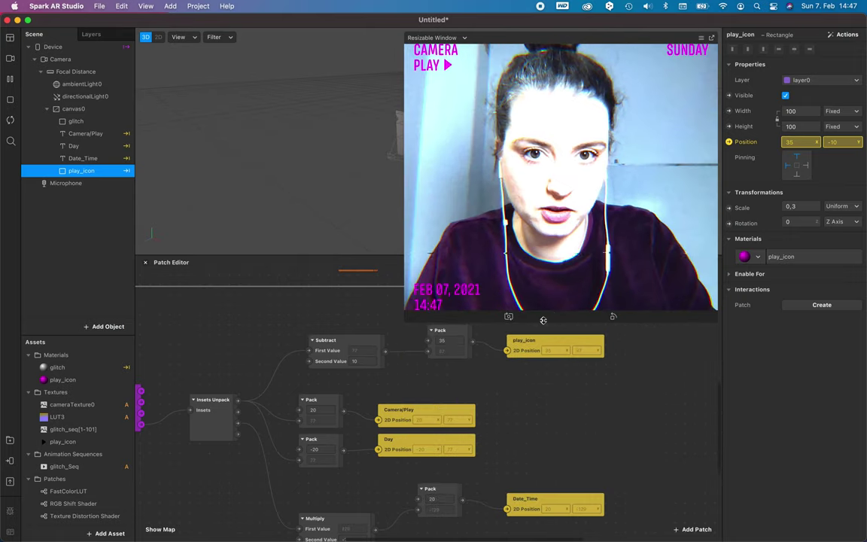
left_click_drag(411, 320, 513, 411)
left_click(375, 392)
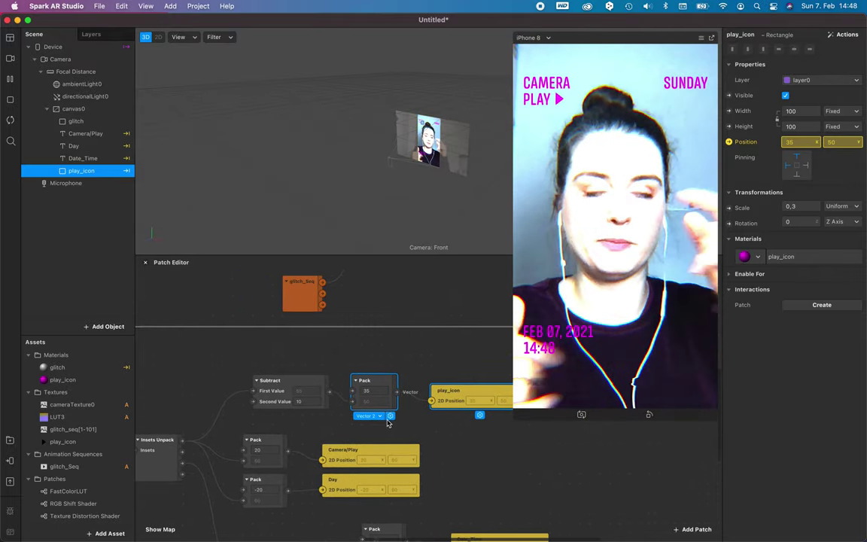
Wrap the text-position patches in a comment titled 'text Position'
scroll(388, 424, "down", 5)
right_click(218, 413)
left_click(252, 414)
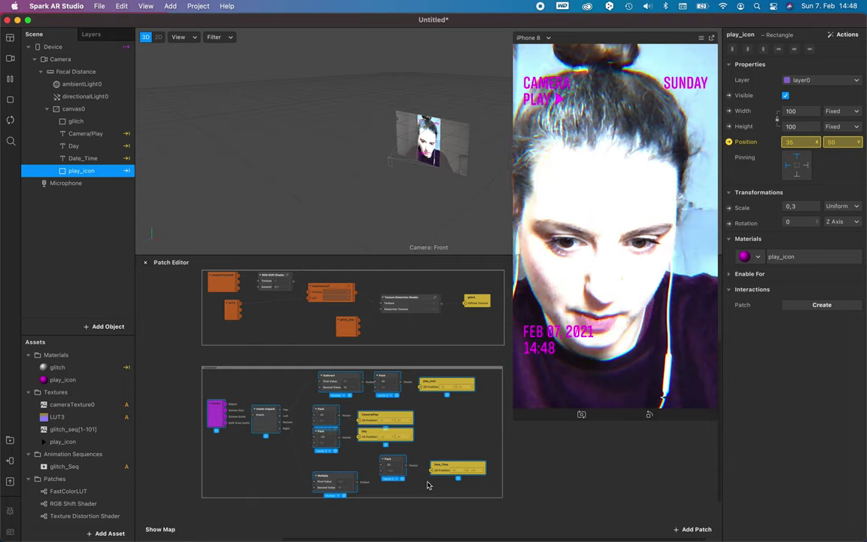
left_click(216, 370)
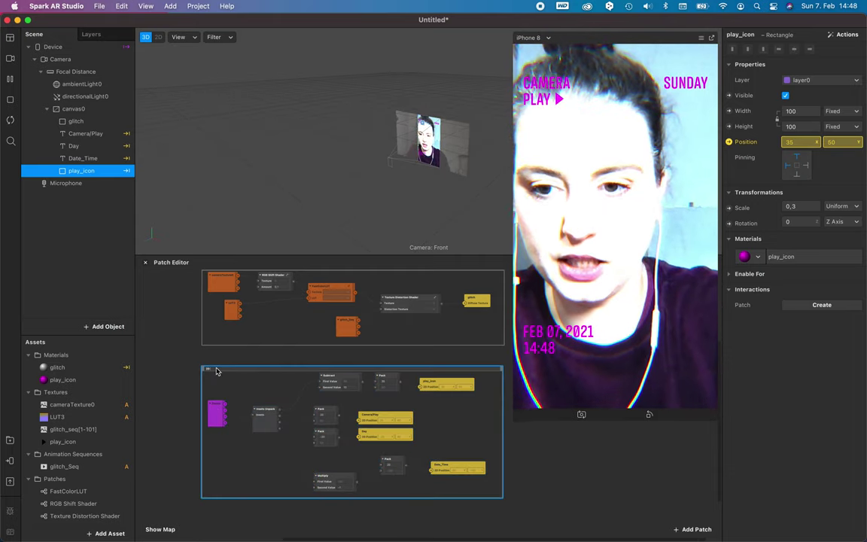
type("text Position")
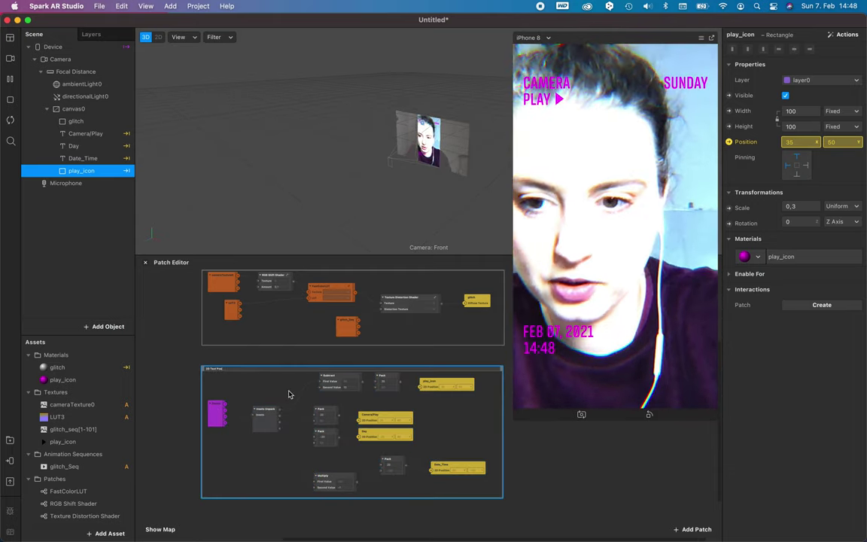
left_click(183, 416)
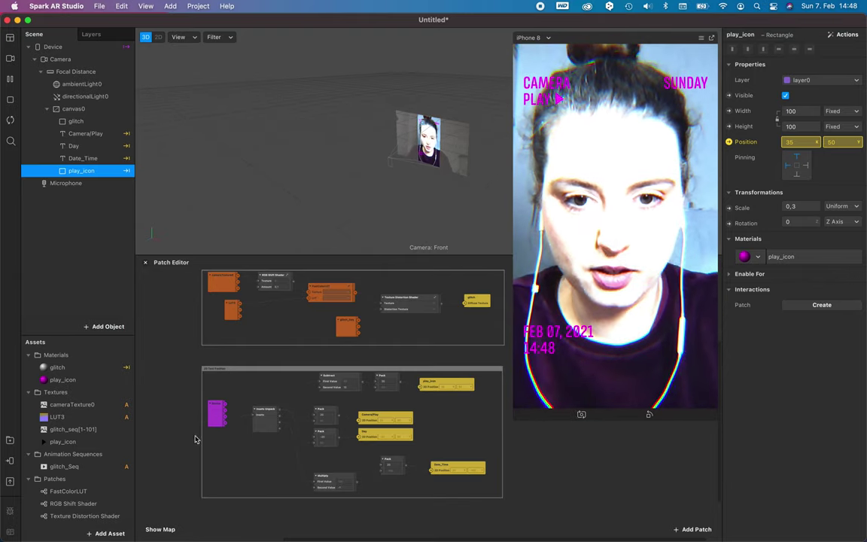
Colour the Glitch Effect comment green and the text Position comment blue
scroll(276, 377, "up", 2)
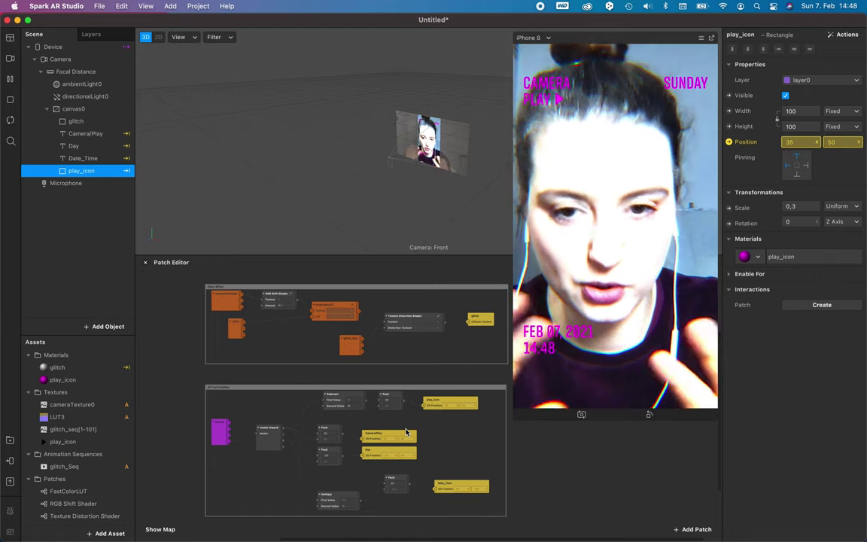
left_click(318, 290)
left_click(323, 375)
left_click(318, 289)
right_click(319, 291)
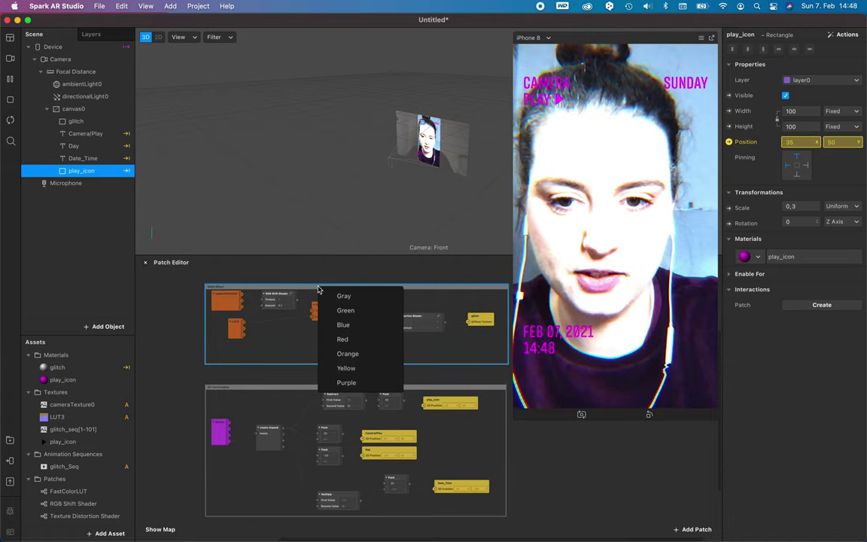
left_click(368, 311)
right_click(320, 387)
left_click(359, 423)
scroll(489, 482, "down", 3)
scroll(489, 488, "up", 1)
scroll(490, 488, "down", 3)
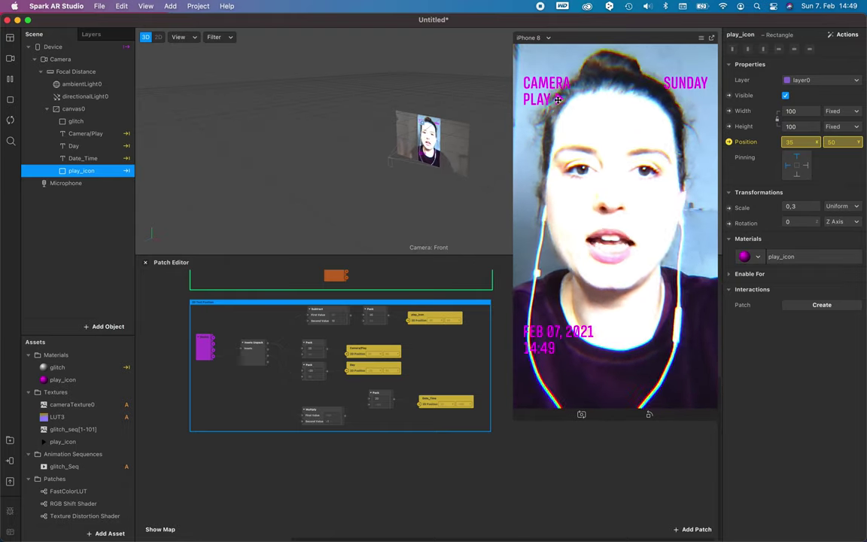
Create a patch for play_icon's Visible property and place it below the text Position comment
scroll(422, 452, "left", 1)
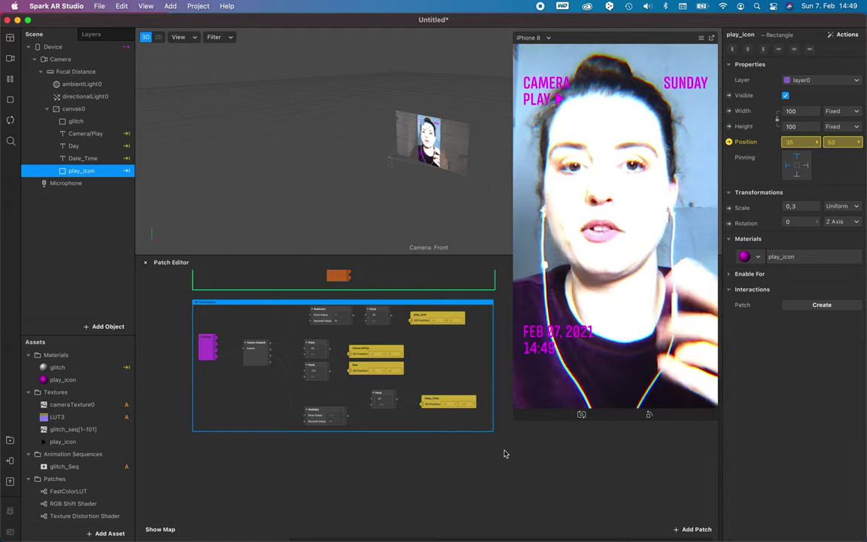
left_click(728, 95)
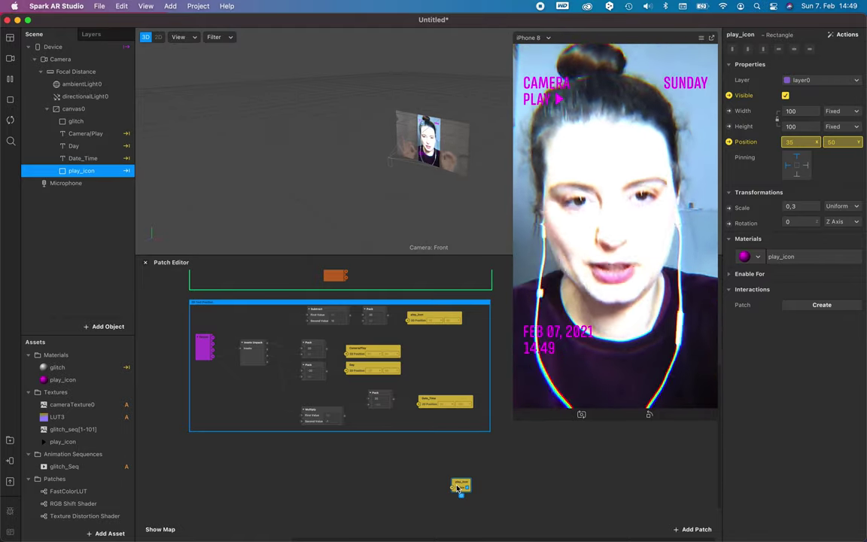
left_click_drag(457, 488, 476, 466)
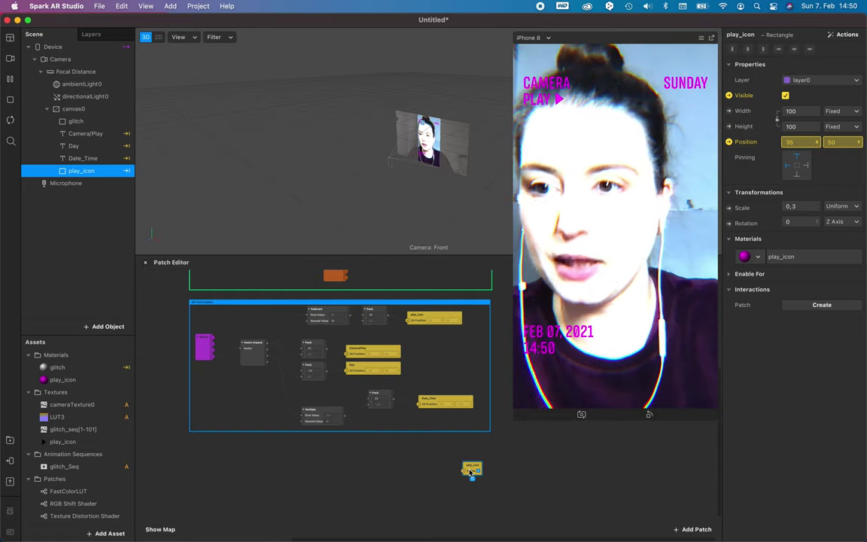
Add a Loop Animation patch to the graph by searching 'ani'
double_click(238, 481)
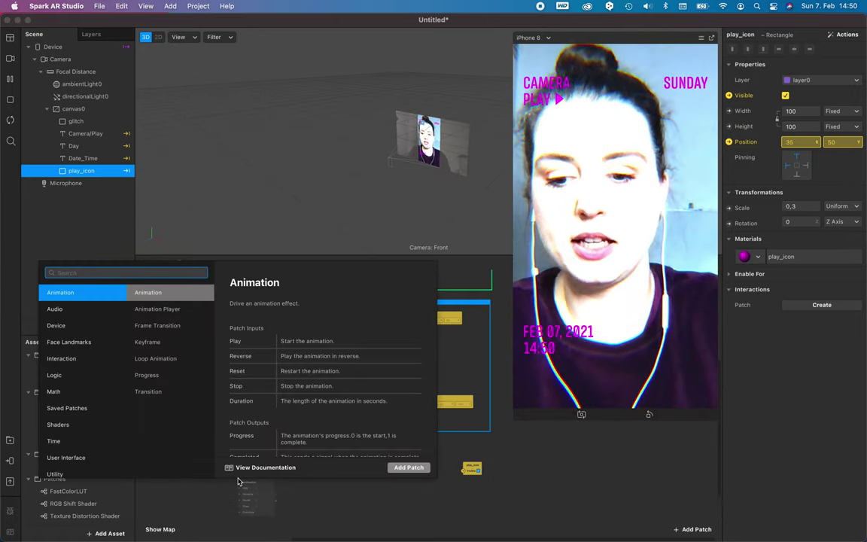
type("ani")
key("Down")
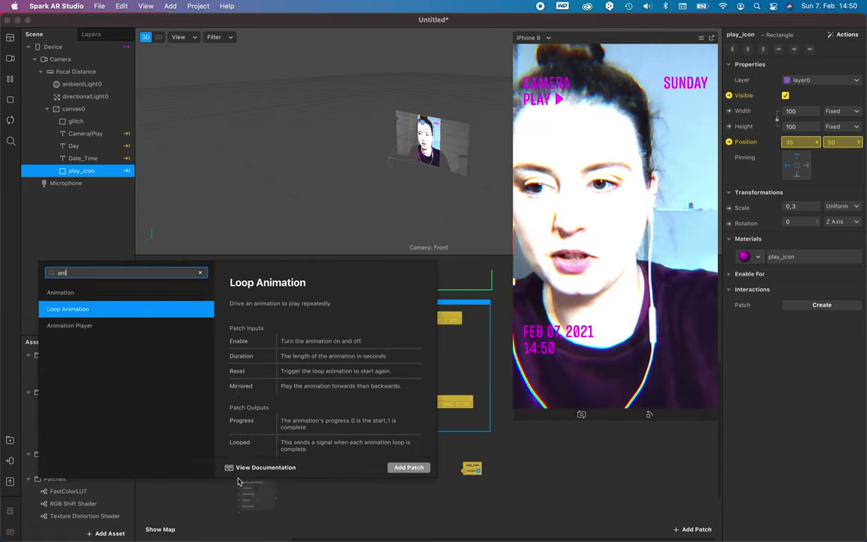
key("Return")
scroll(224, 381, "up", 3)
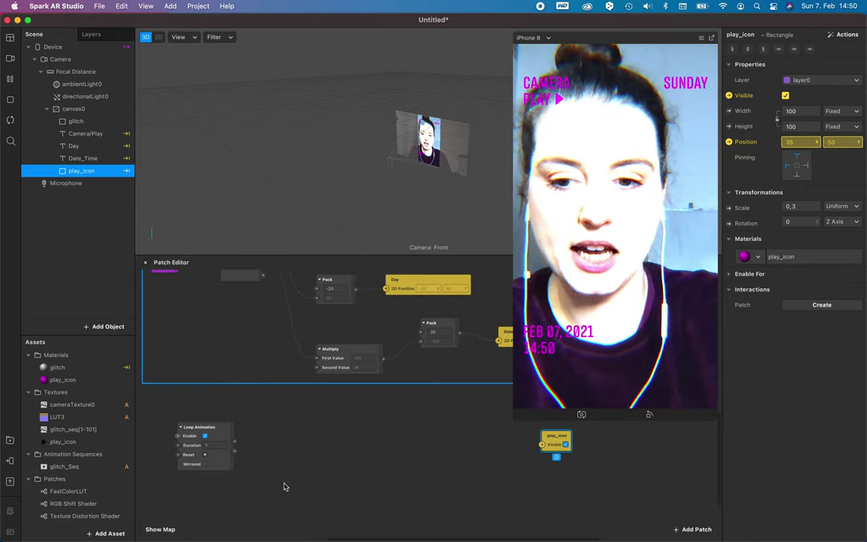
Add a Transition patch by searching 'tra' and nudge it into place
double_click(286, 451)
type("tra")
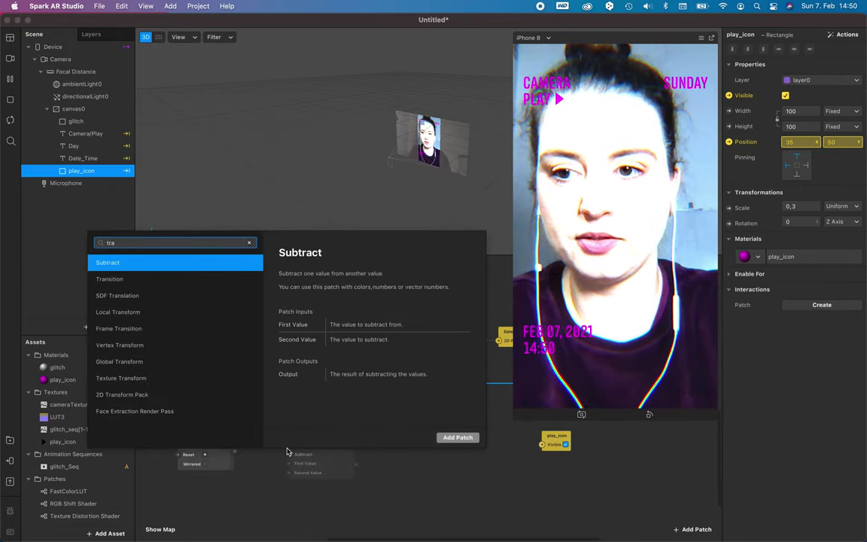
key("Down")
key("Return")
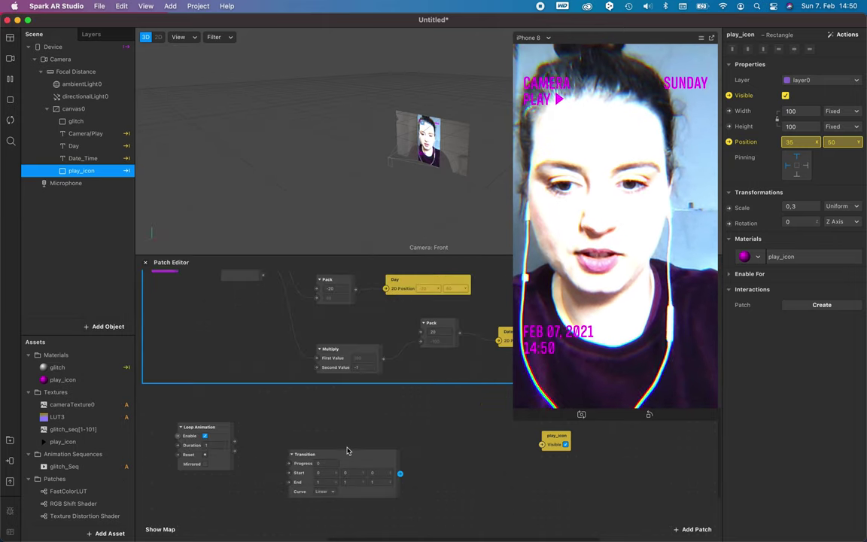
left_click_drag(332, 452, 331, 430)
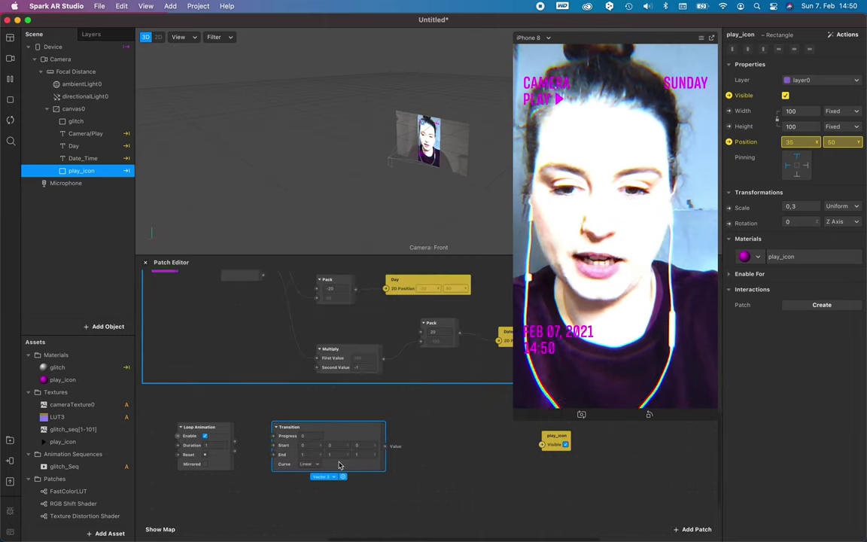
Make the Transition a single Number running from 0 to 2, then drag from Loop Animation Progress
left_click(331, 476)
left_click(311, 445)
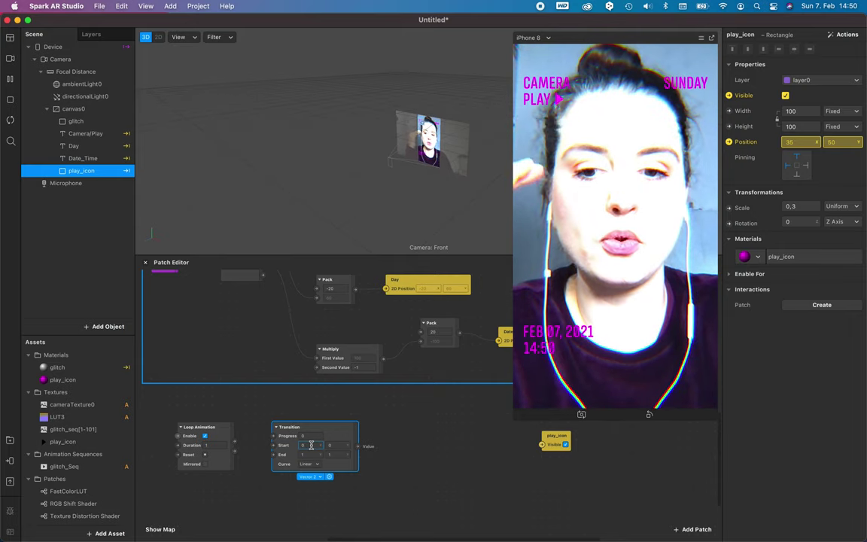
left_click(310, 454)
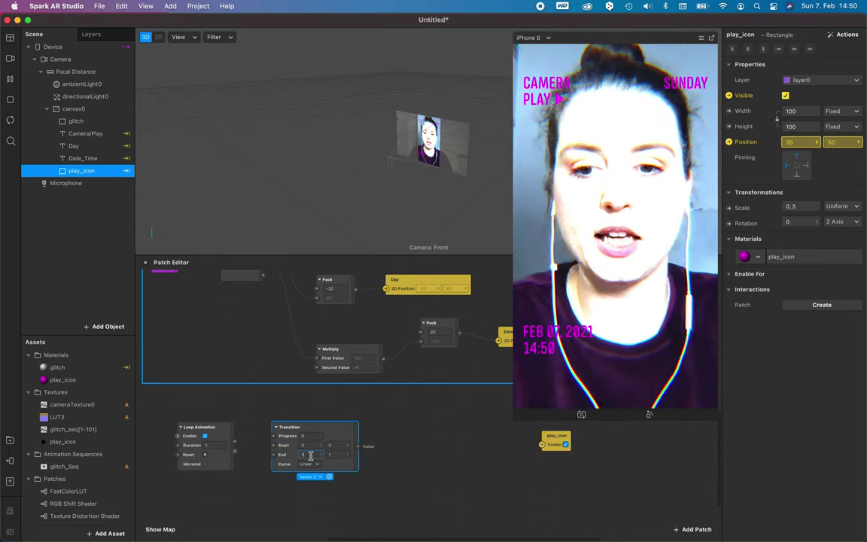
type("2")
key("Return")
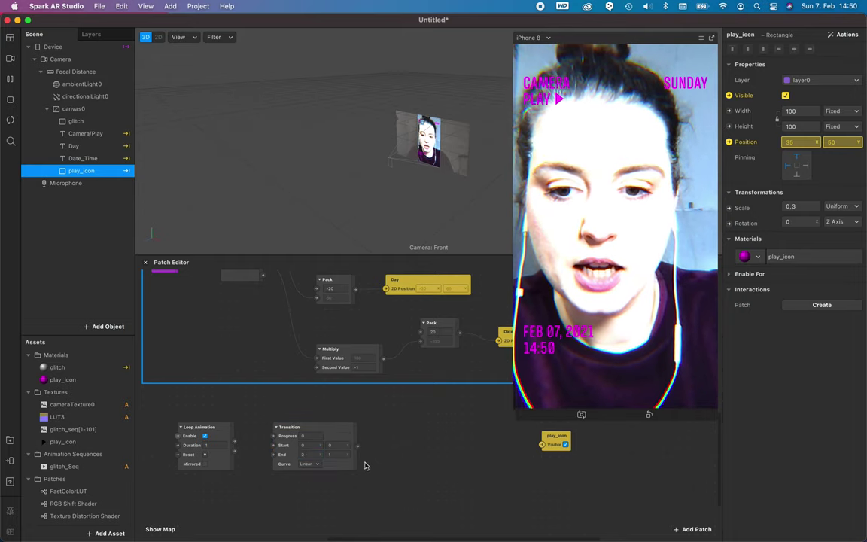
left_click(326, 474)
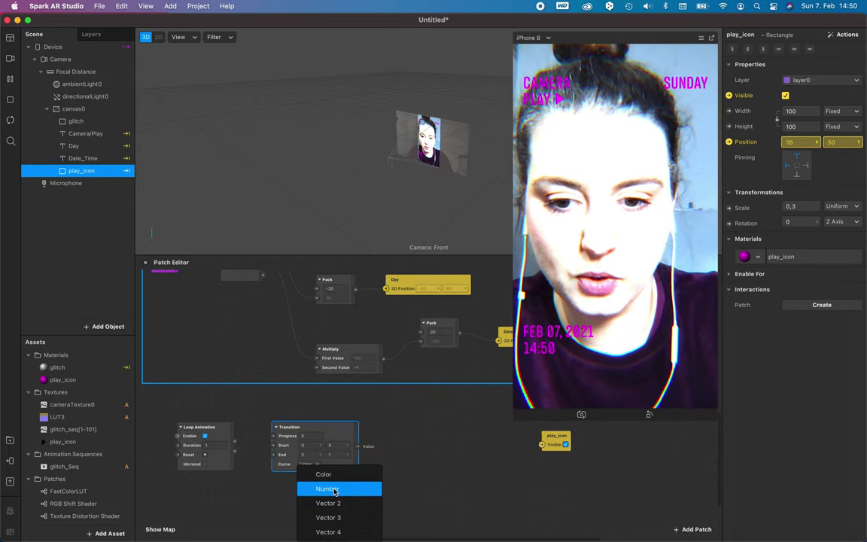
left_click(334, 489)
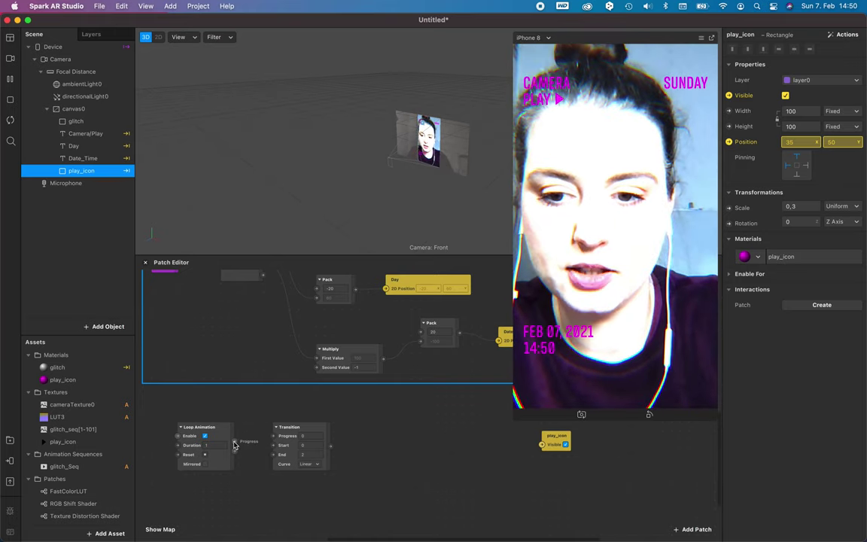
left_click_drag(235, 447, 360, 449)
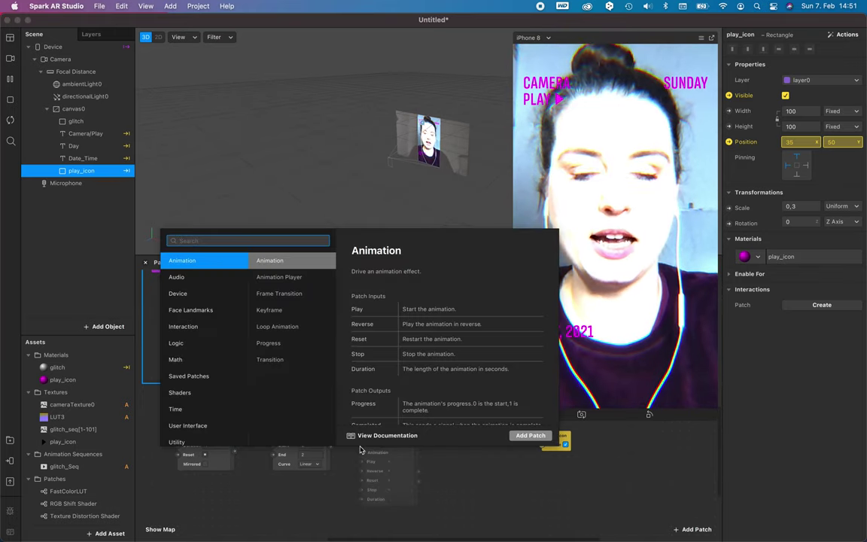
Add a Less Than patch and set its comparison value to 1
type("less")
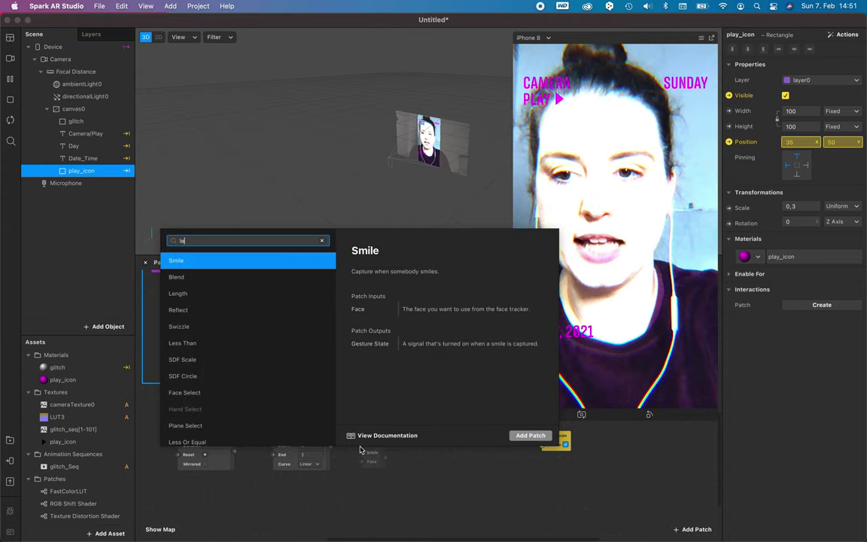
key("Return")
left_click_drag(403, 452, 400, 434)
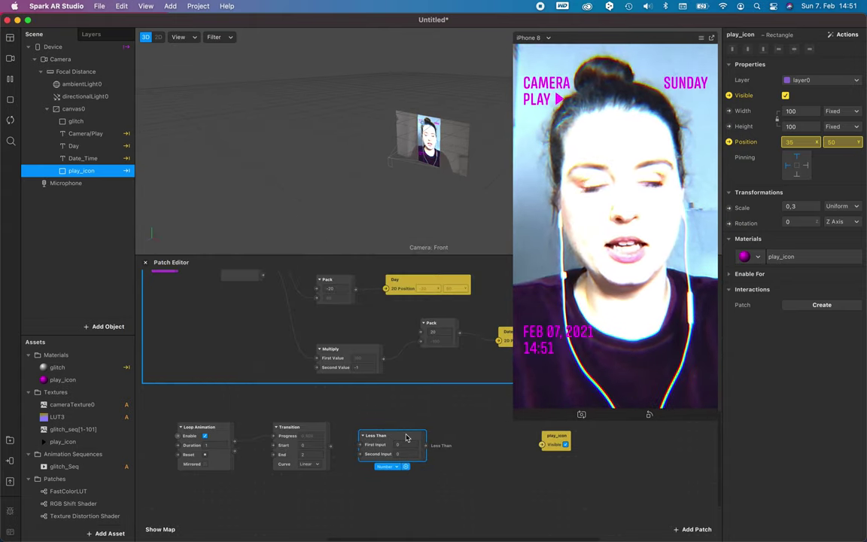
left_click(397, 444)
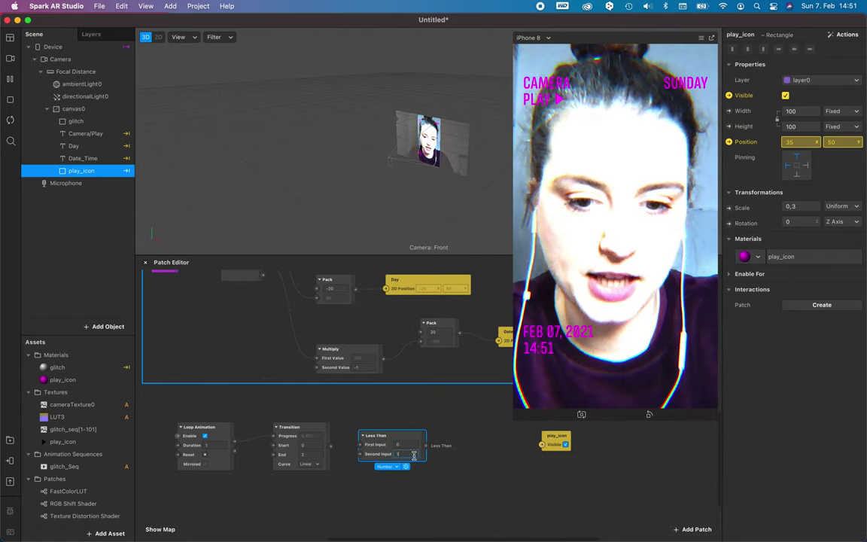
left_click(411, 461)
Add a Pulse patch and connect Less Than's result to its On/Off input
double_click(451, 459)
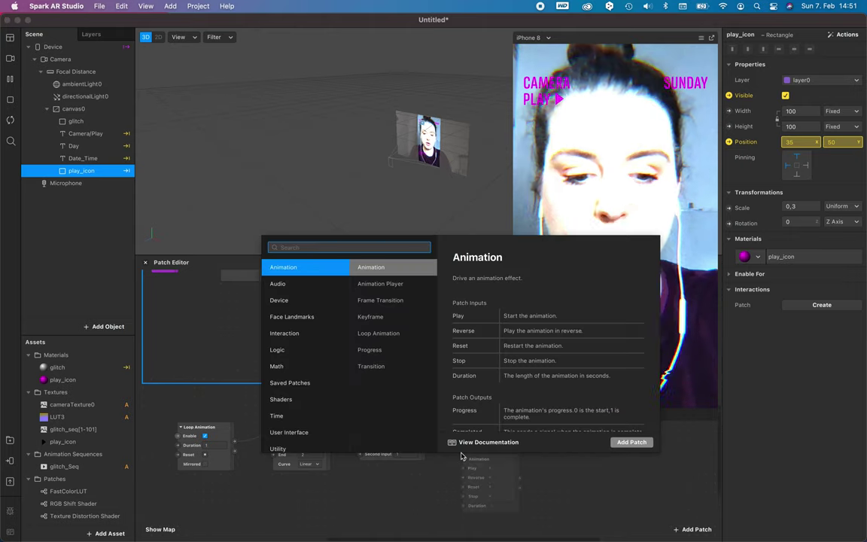
type("pu")
key("Return")
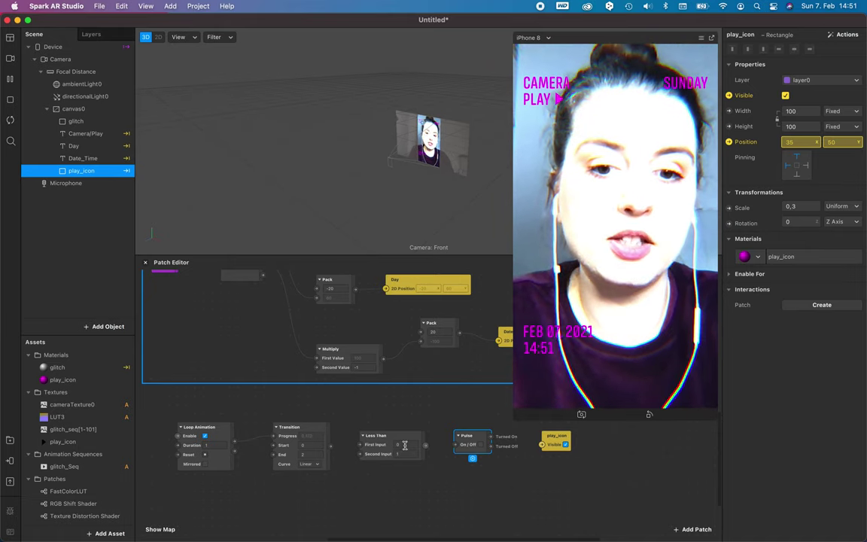
left_click_drag(425, 445, 455, 445)
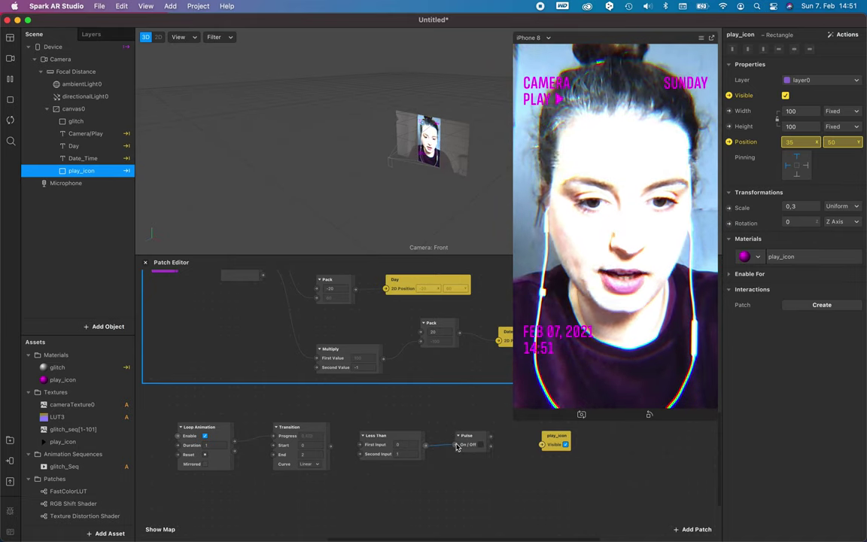
Add a Switch patch beside Pulse and wire Pulse into the Switch Flip input
left_click_drag(557, 437, 617, 441)
right_click(527, 451)
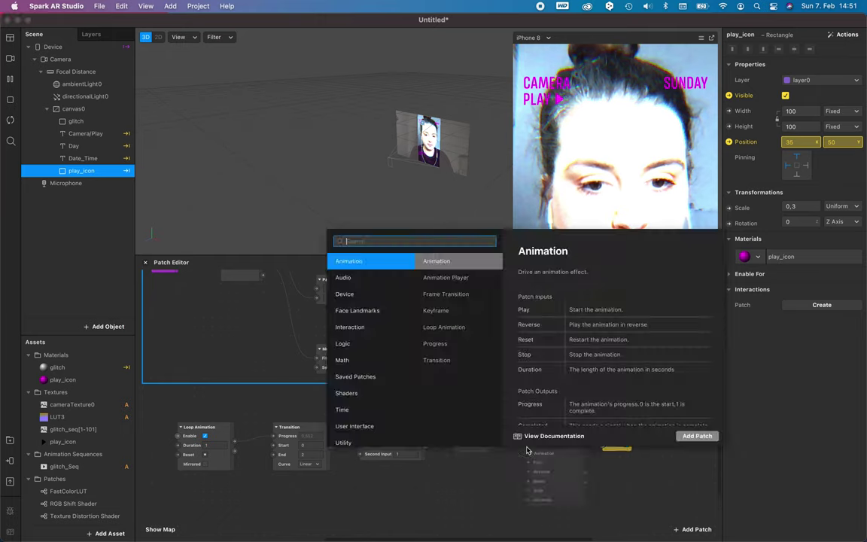
type("switch")
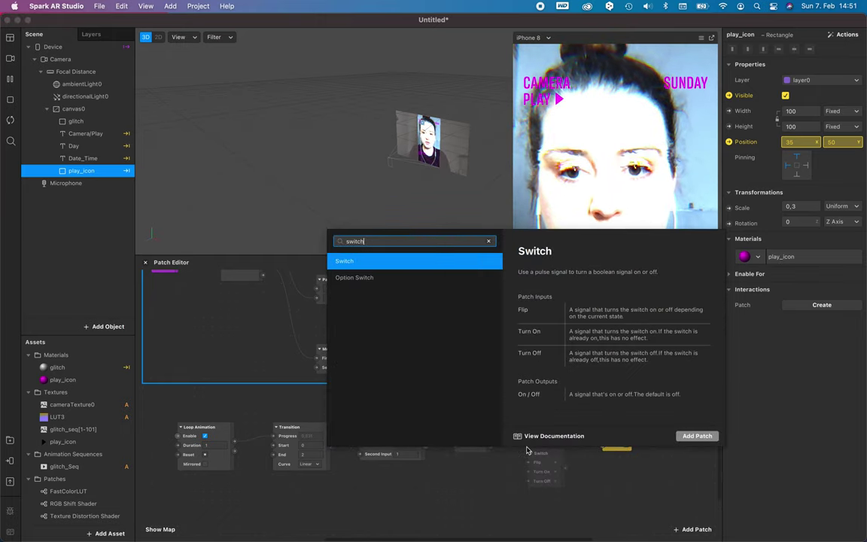
key("Return")
left_click_drag(553, 454, 548, 436)
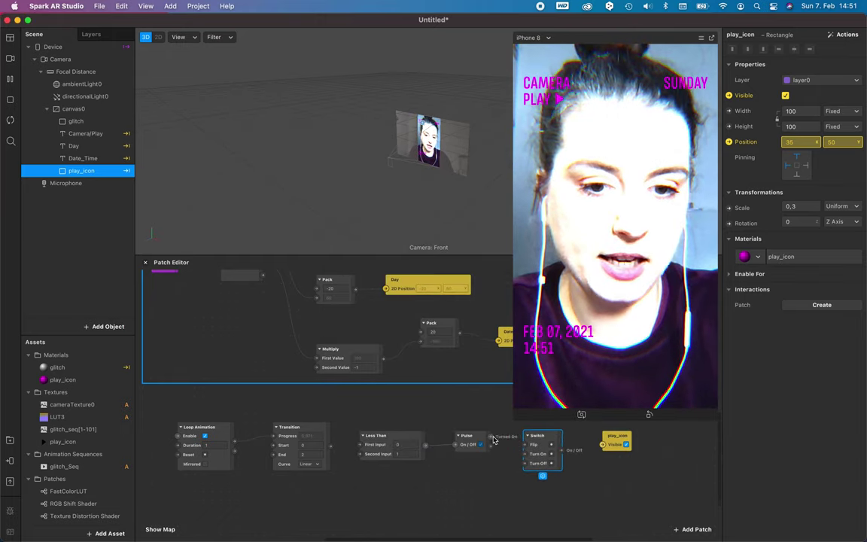
left_click_drag(490, 436, 602, 443)
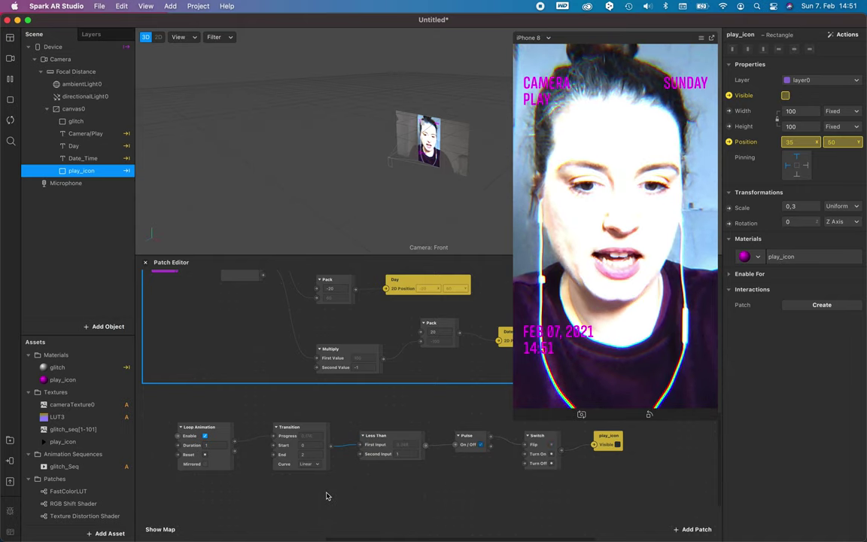
Change the Transition's End value to 1 and review the Less Than, Pulse and Switch chain
double_click(319, 454)
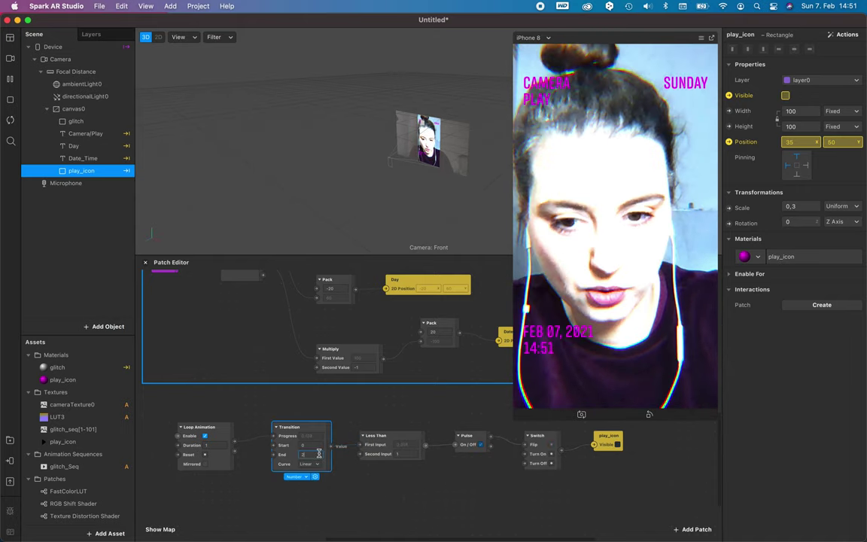
type("1")
left_click_drag(399, 495, 568, 448)
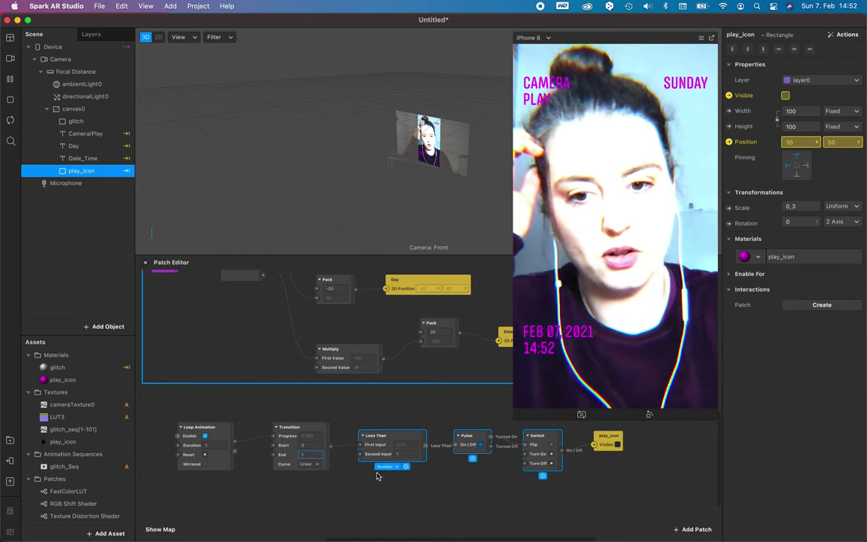
left_click(357, 493)
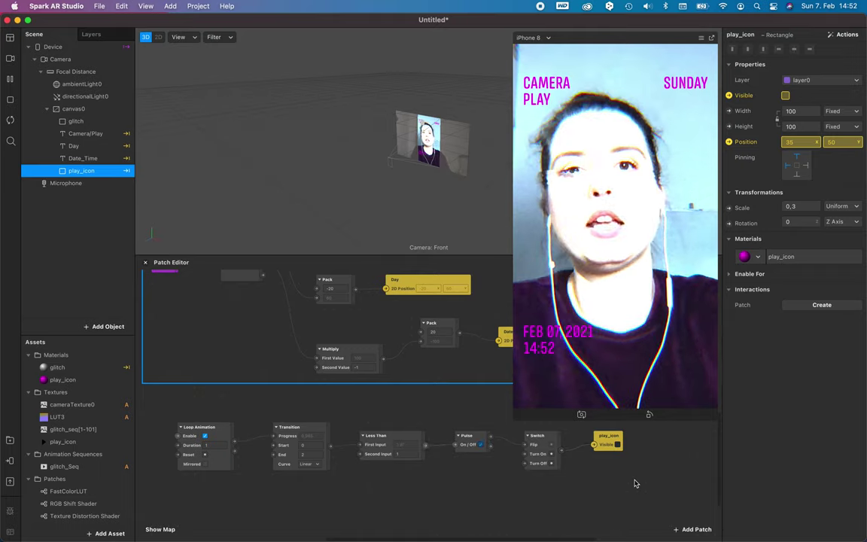
Wrap the six blinking-icon patches in a comment
left_click_drag(625, 491, 200, 393)
right_click(224, 441)
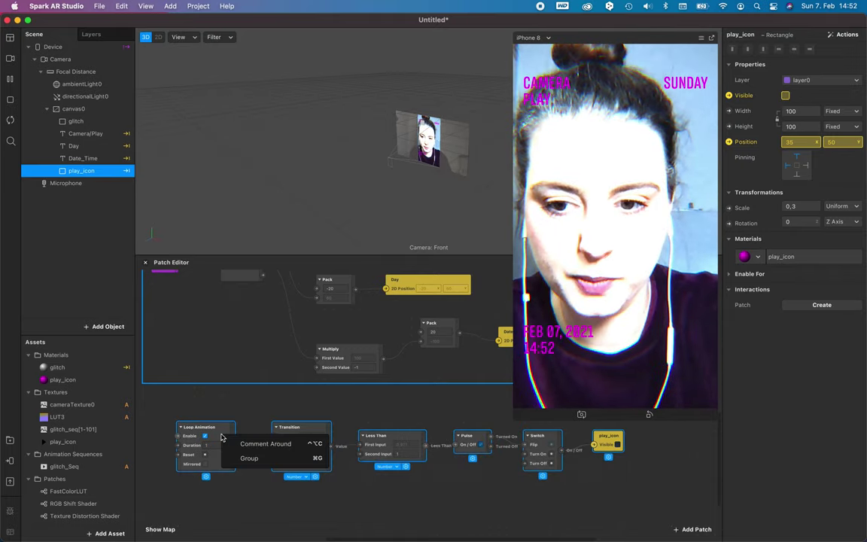
left_click(293, 445)
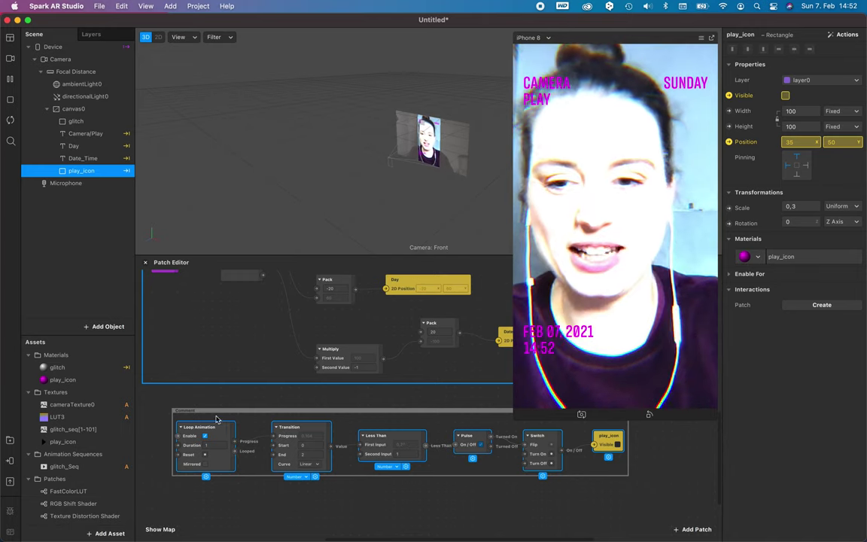
Title the comment 'Play Icon Animation' and colour it orange
double_click(193, 413)
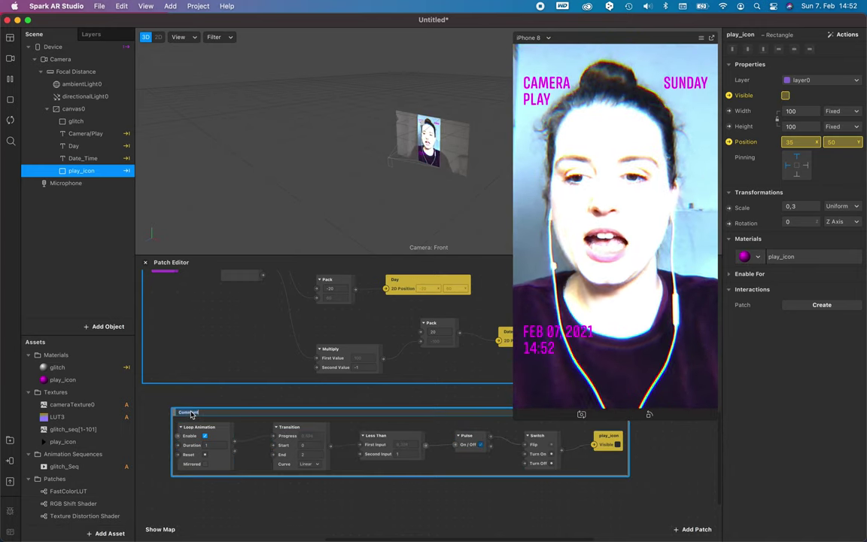
type("Play IcAnimati")
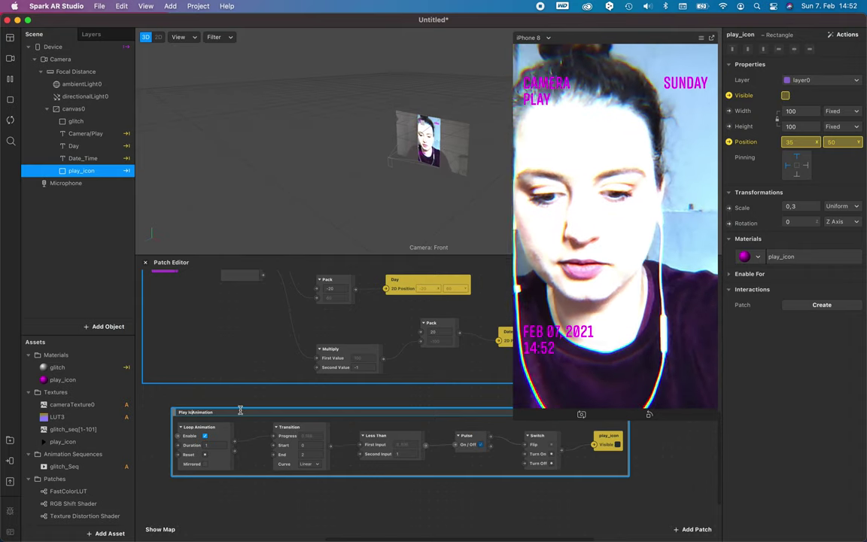
type("on")
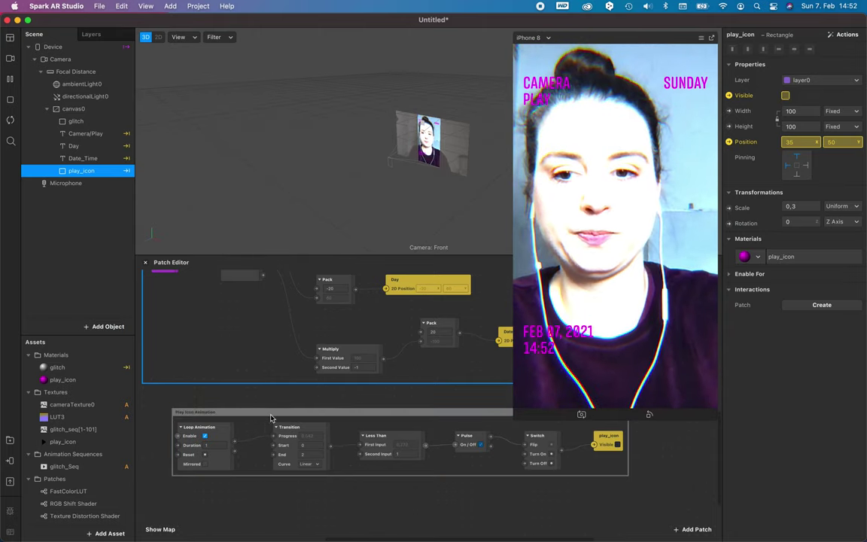
left_click_drag(273, 415, 232, 404)
right_click(305, 403)
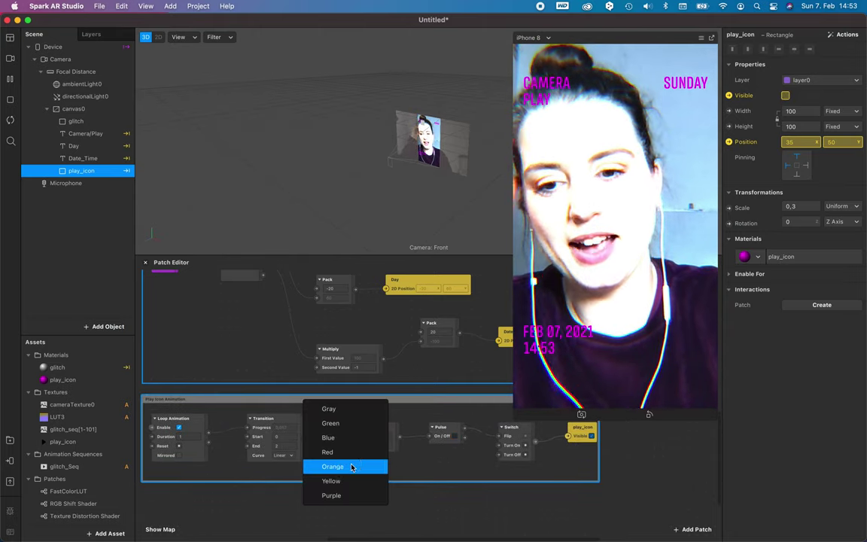
left_click(349, 466)
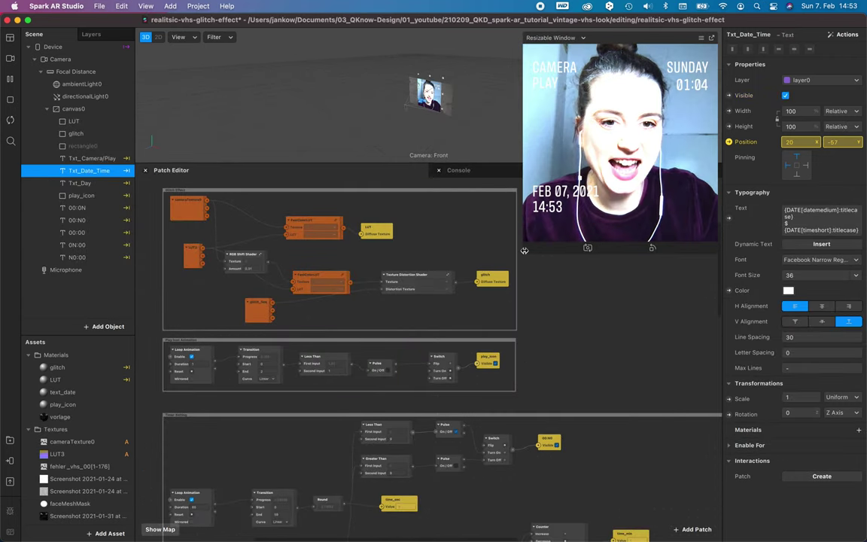
Drag the preview window's corner handle to enlarge the camera preview
left_click_drag(524, 253, 509, 418)
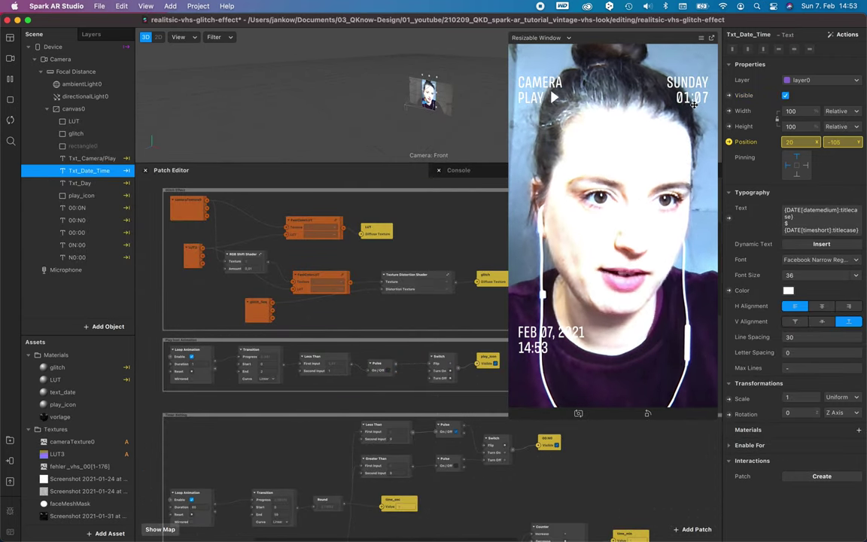